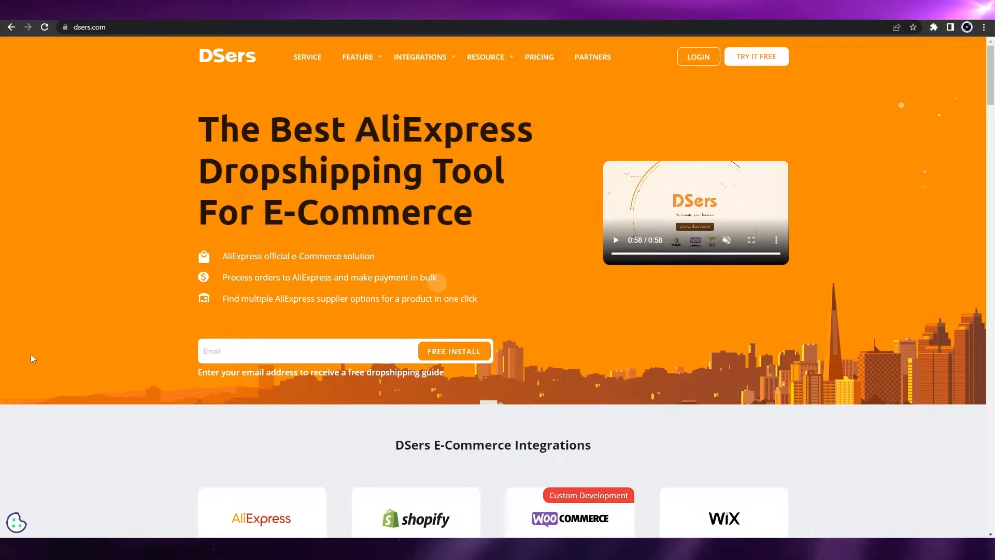
{"action": "scroll", "coordinate": [156, 430], "scroll_direction": "down", "scroll_amount": 2}
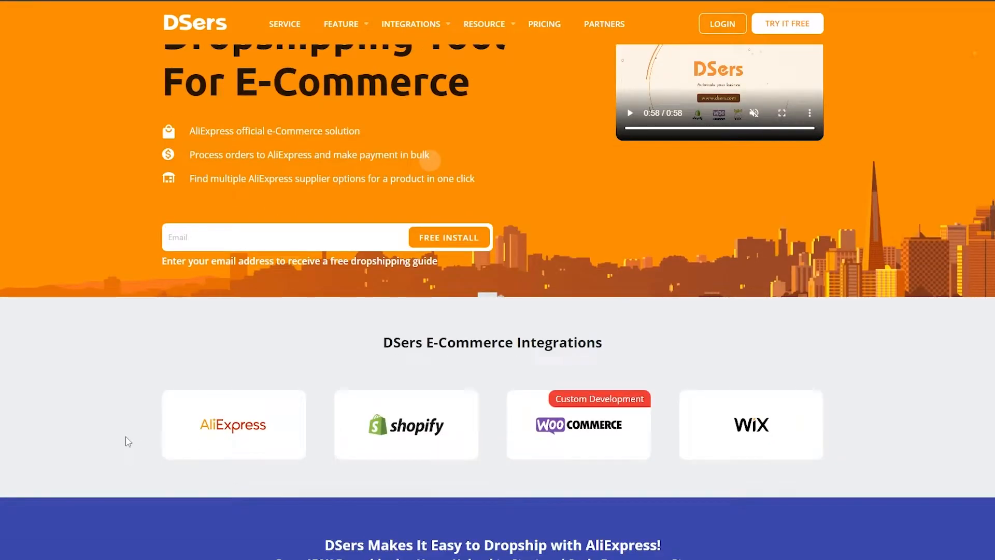
{"action": "scroll", "coordinate": [138, 433], "scroll_direction": "up", "scroll_amount": 1}
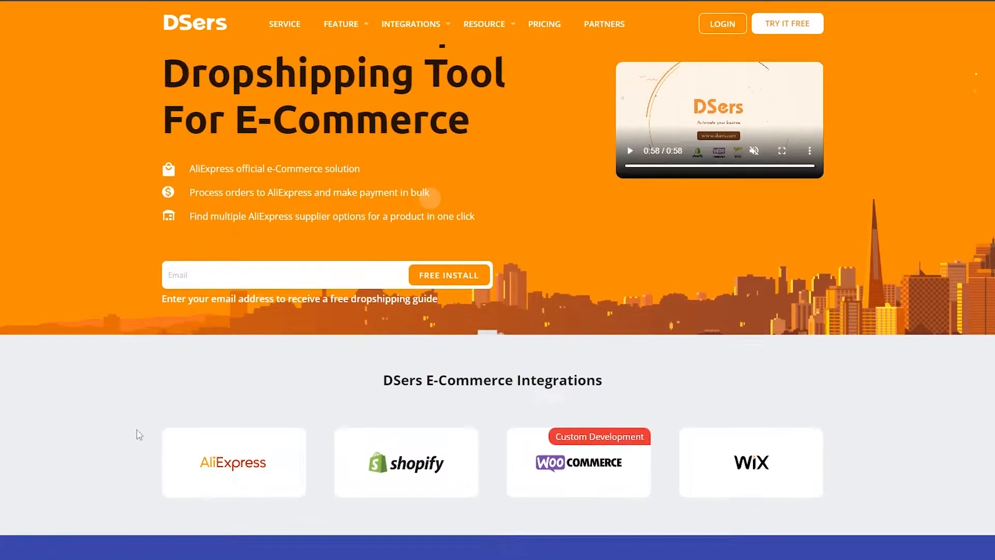
{"action": "scroll", "coordinate": [138, 429], "scroll_direction": "down", "scroll_amount": 2}
{"action": "scroll", "coordinate": [140, 428], "scroll_direction": "up", "scroll_amount": 3}
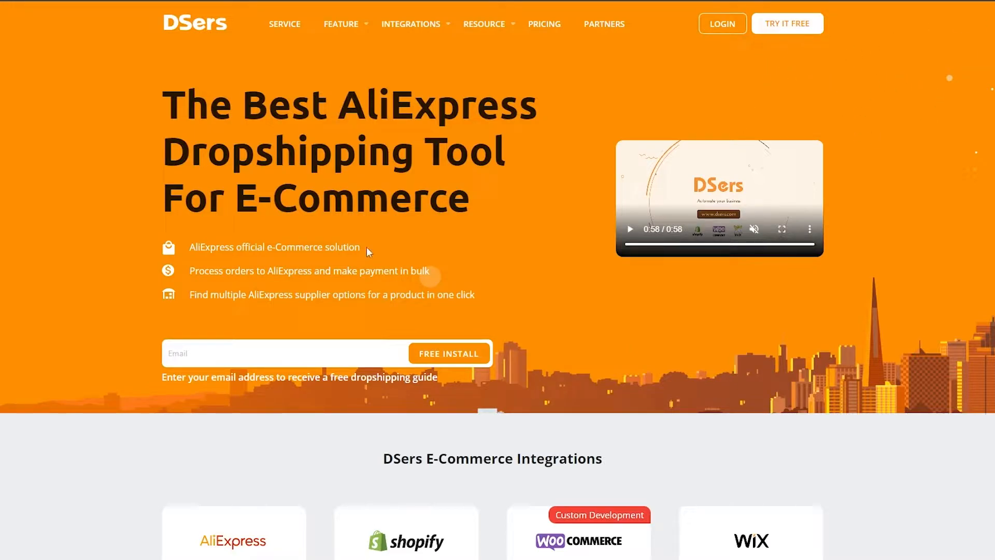
{"action": "scroll", "coordinate": [387, 244], "scroll_direction": "down", "scroll_amount": 2}
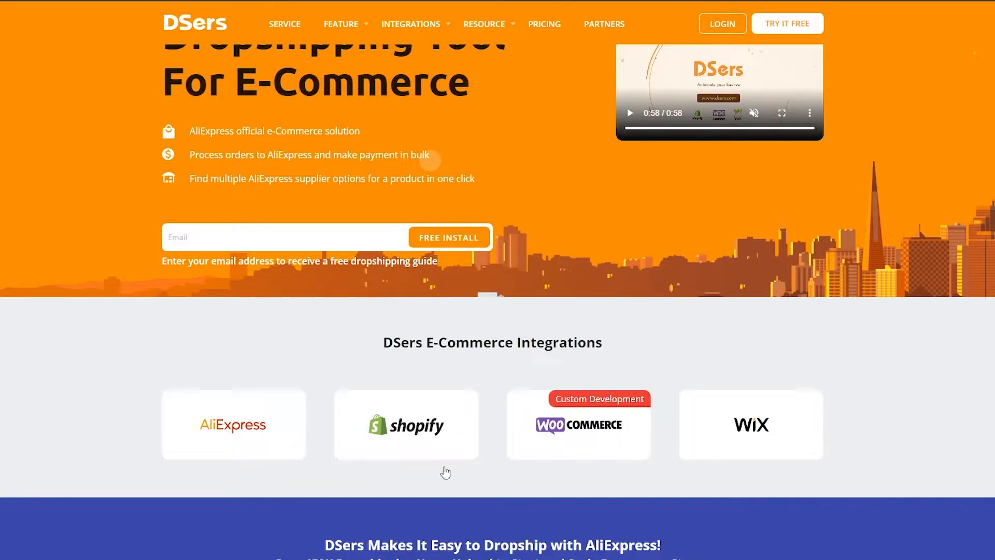
Open shopify.com in a new browser tab, log in to the store admin and go to its Apps page
{"action": "key", "text": "ctrl+t"}
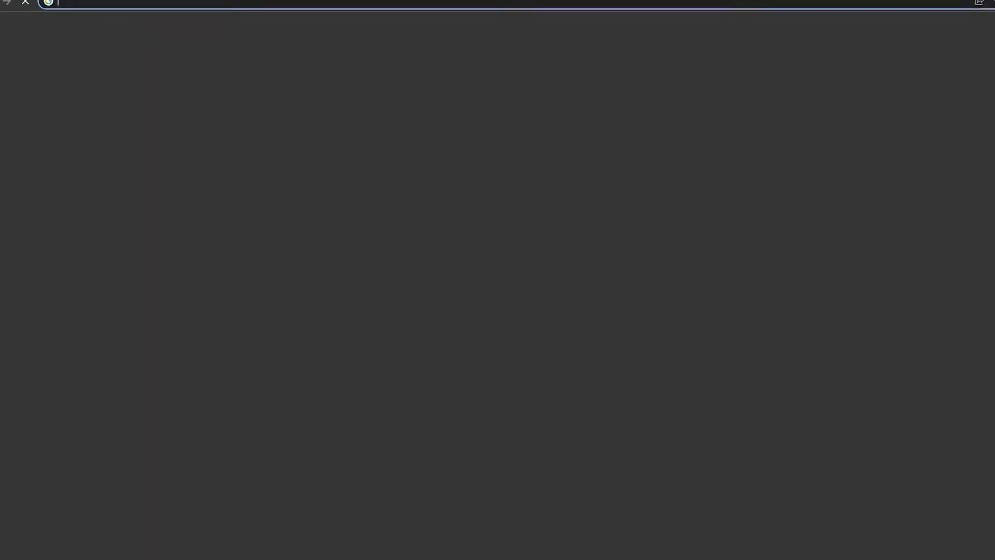
{"action": "type", "text": "shop"}
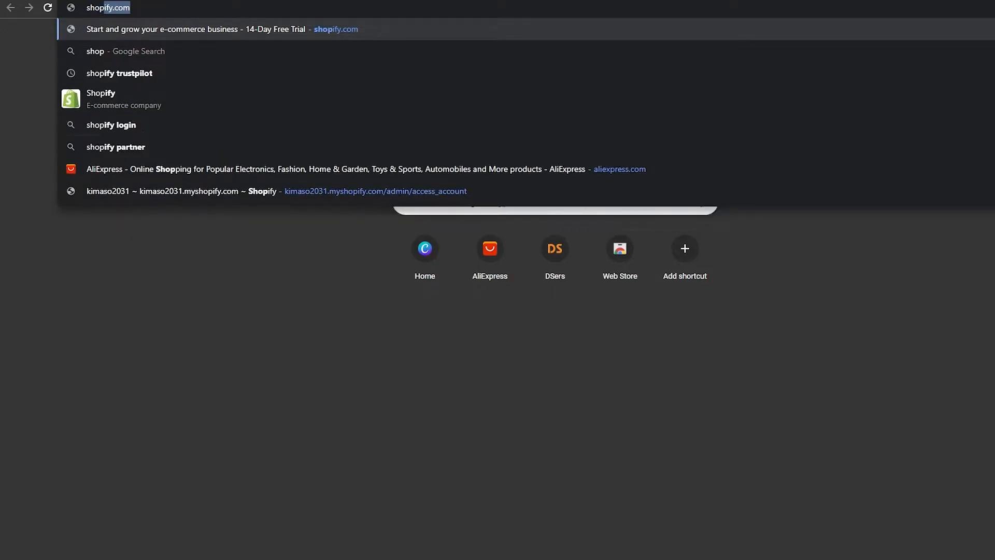
{"action": "key", "text": "Return"}
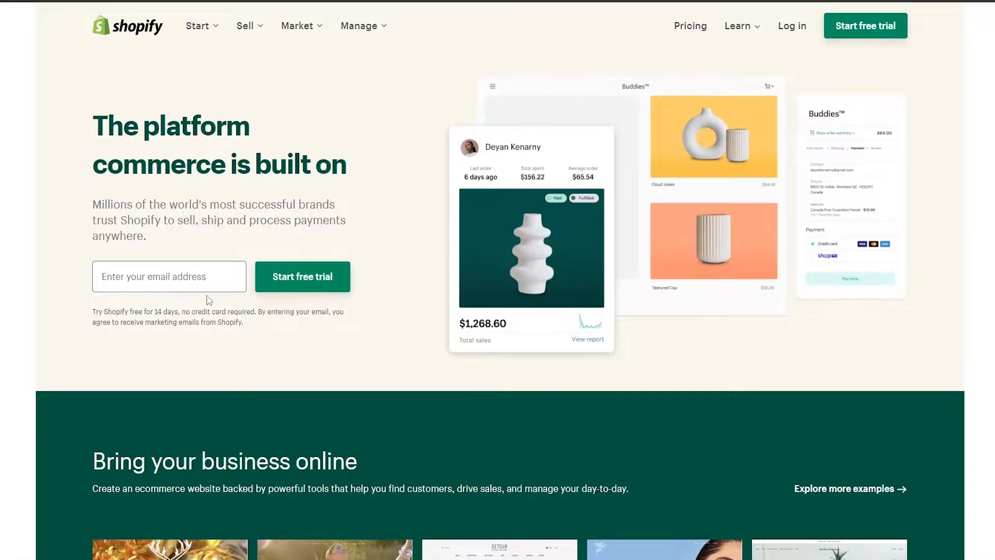
{"action": "left_click", "coordinate": [788, 40]}
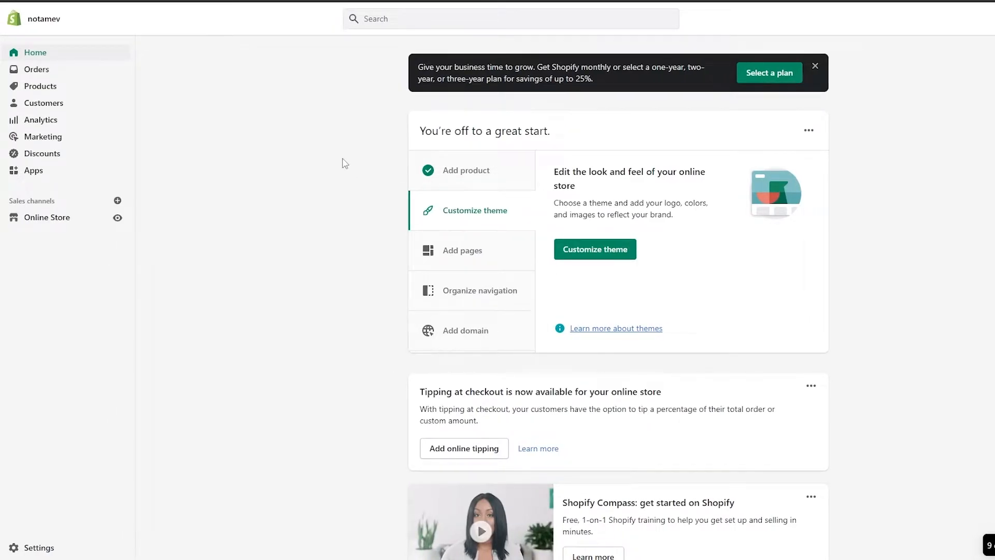
{"action": "left_click", "coordinate": [49, 179]}
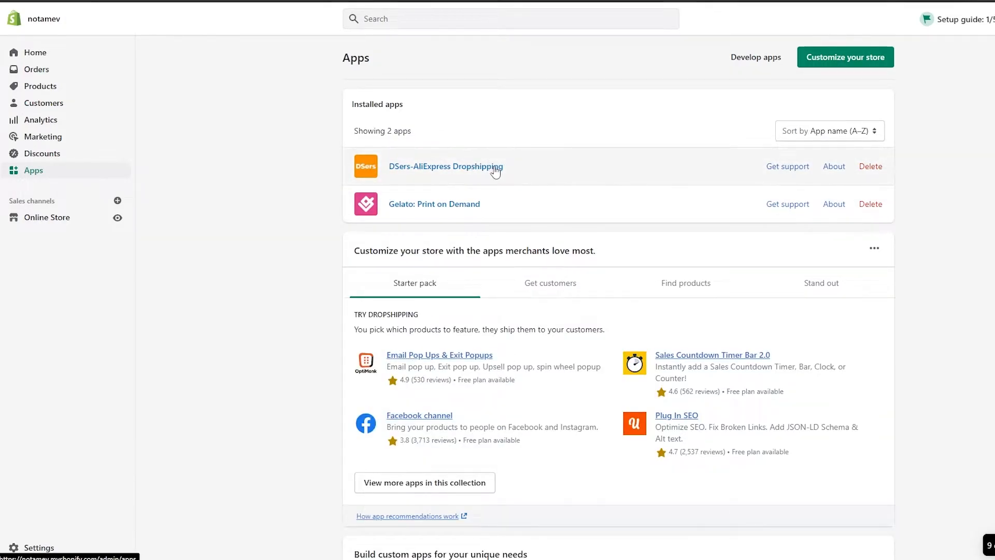
Delete the installed DSers-AliExpress Dropshipping app, assigning its DSers fulfillment service inventory to the store's own location
{"action": "left_click", "coordinate": [865, 167]}
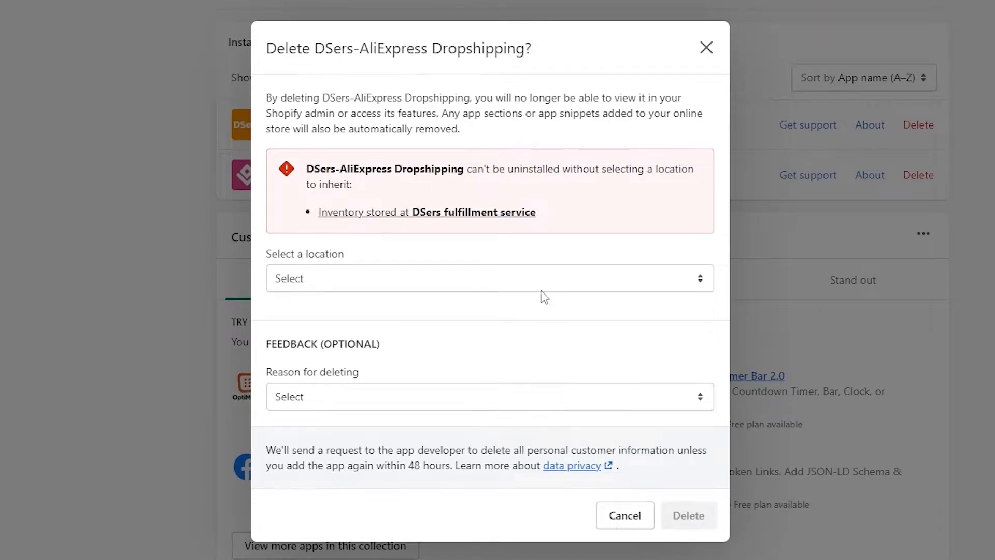
{"action": "left_click", "coordinate": [540, 288]}
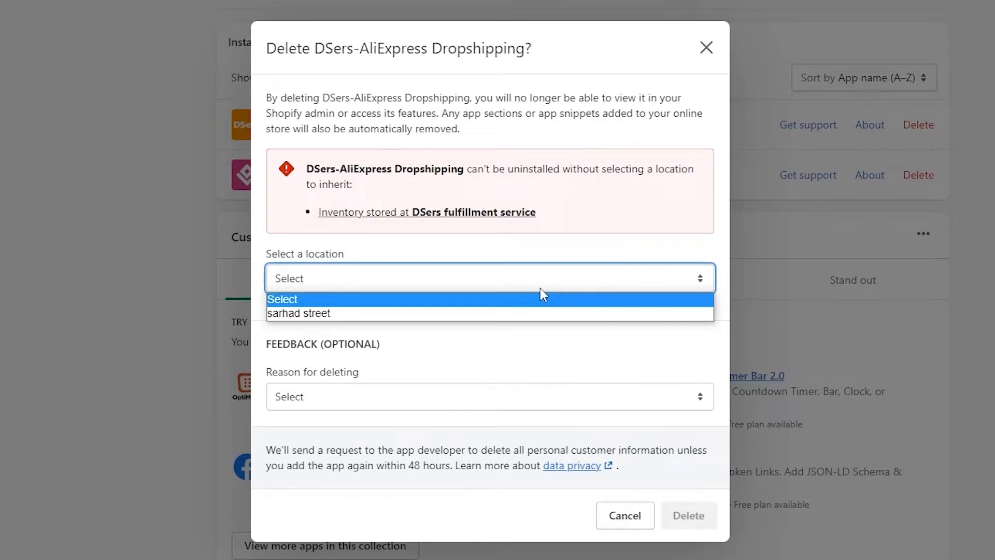
{"action": "left_click", "coordinate": [524, 314]}
{"action": "left_click", "coordinate": [456, 396]}
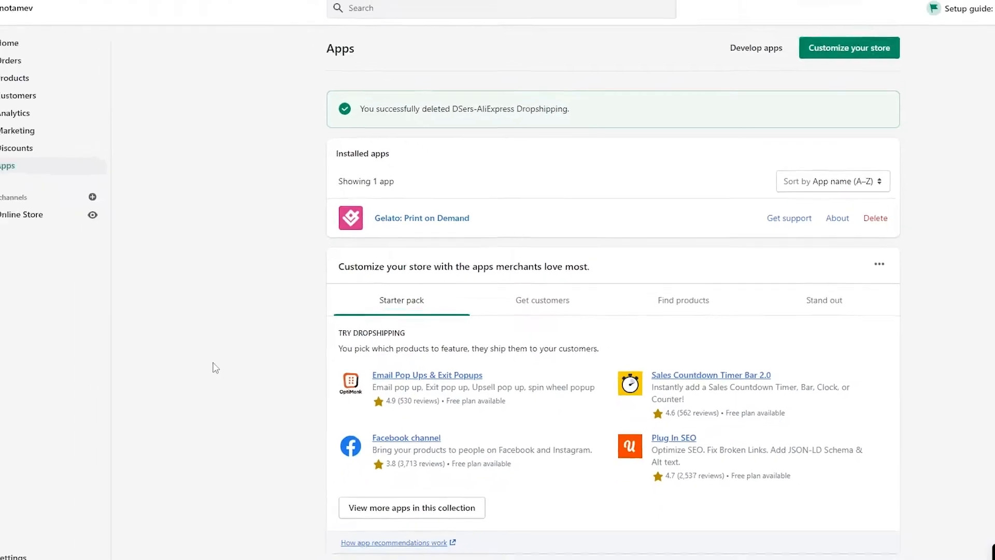
Open the Shopify App Store from the Find products app collection and browse all apps
{"action": "scroll", "coordinate": [213, 366], "scroll_direction": "down", "scroll_amount": 3}
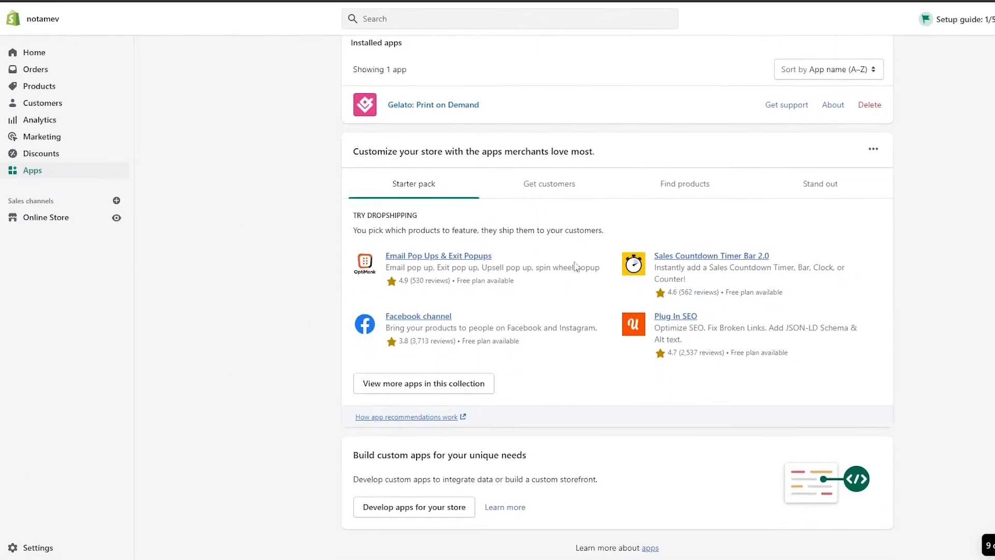
{"action": "left_click", "coordinate": [657, 197]}
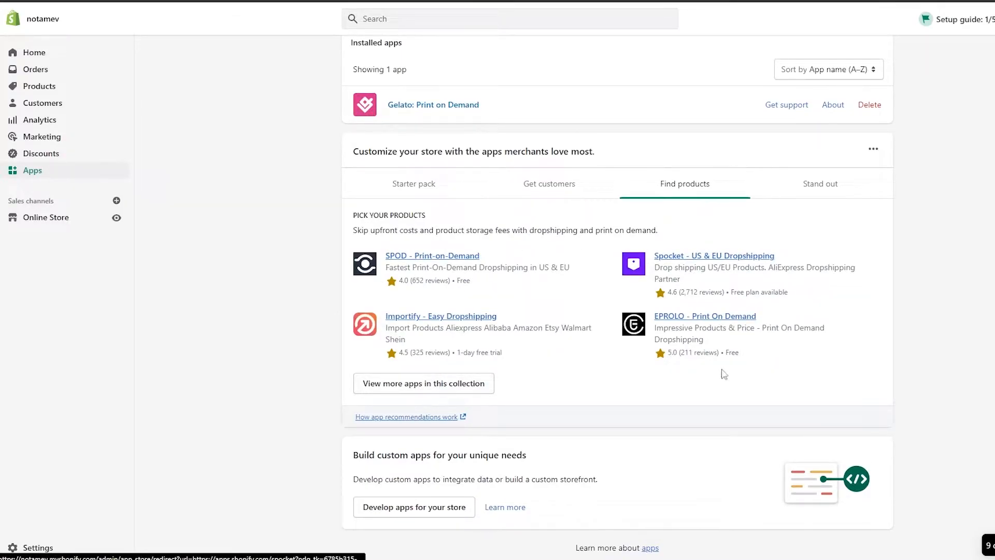
{"action": "left_click", "coordinate": [464, 185]}
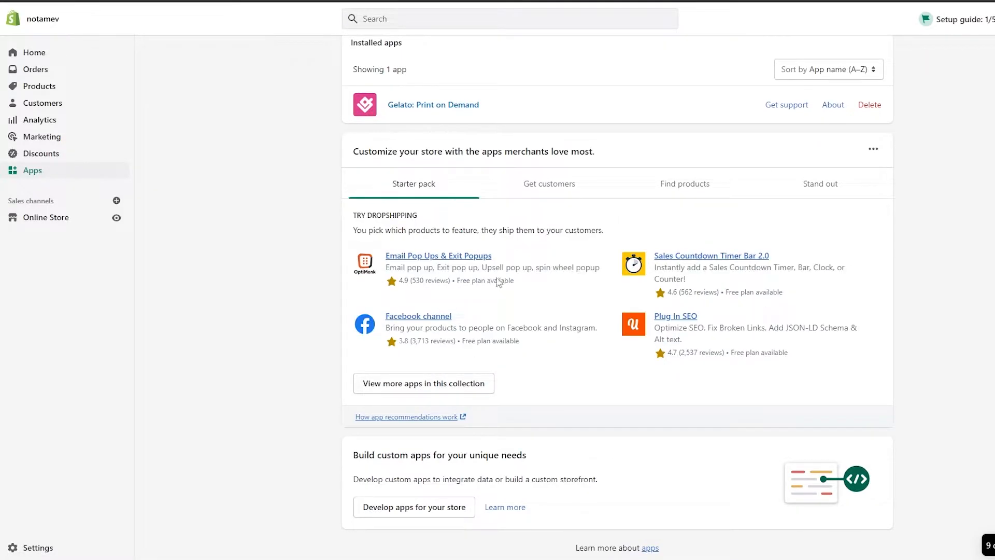
{"action": "left_click", "coordinate": [703, 184]}
{"action": "left_click", "coordinate": [419, 387]}
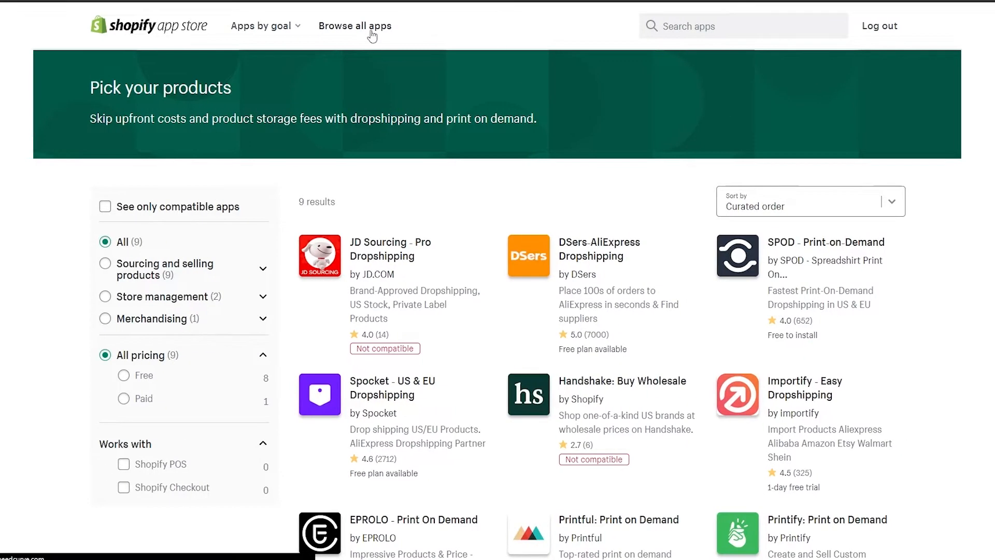
{"action": "left_click", "coordinate": [372, 30]}
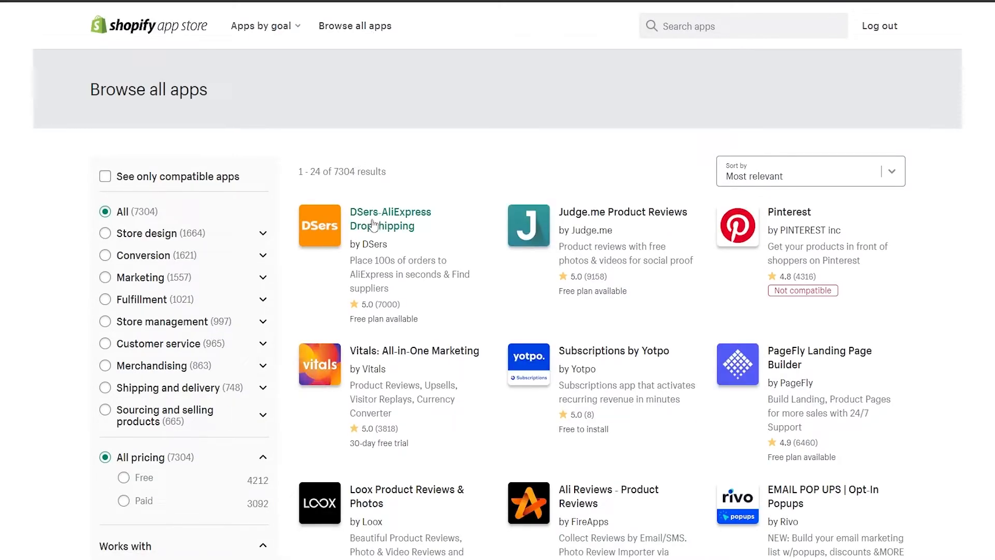
Look up "dser" in the app store and open the DSers-AliExpress Dropshipping listing
{"action": "left_click", "coordinate": [678, 24]}
{"action": "type", "text": "dser"}
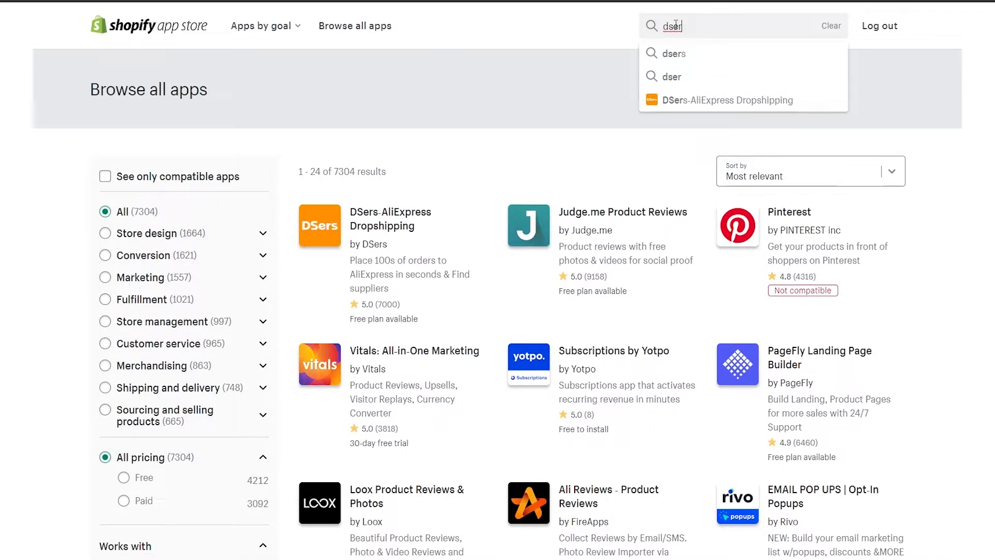
{"action": "left_click", "coordinate": [371, 229]}
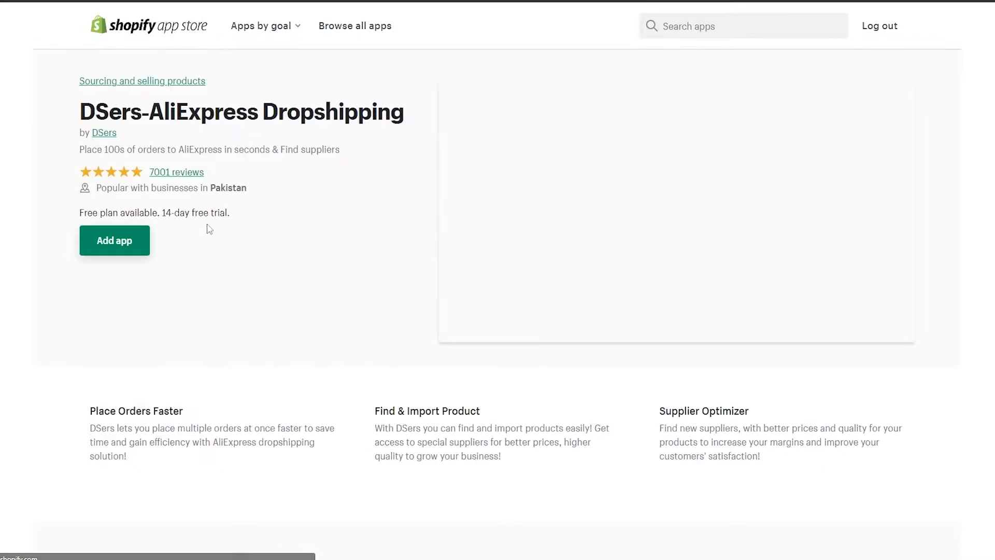
Install the DSers-AliExpress Dropshipping app on the store and have DSers create an account for you
{"action": "left_click", "coordinate": [124, 244]}
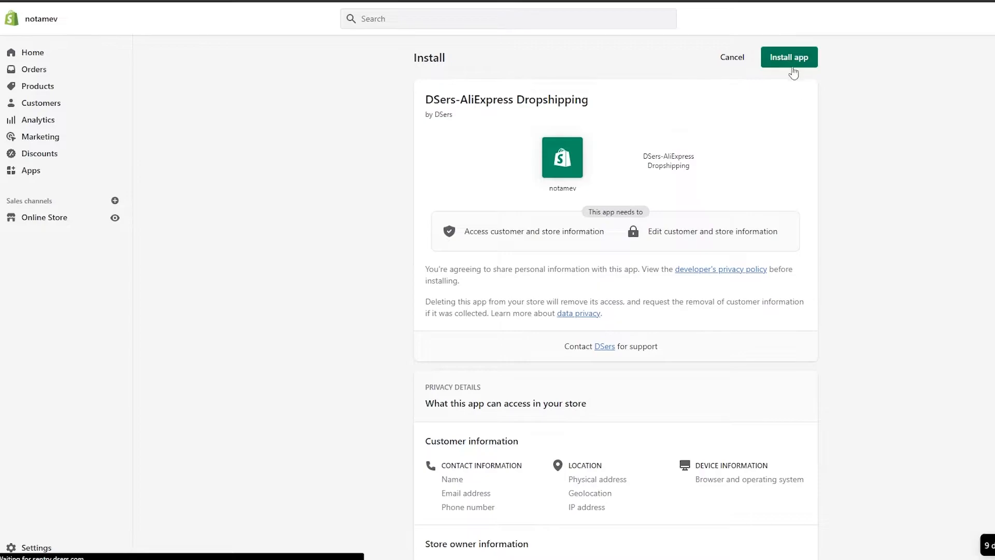
{"action": "scroll", "coordinate": [783, 87], "scroll_direction": "down", "scroll_amount": 6}
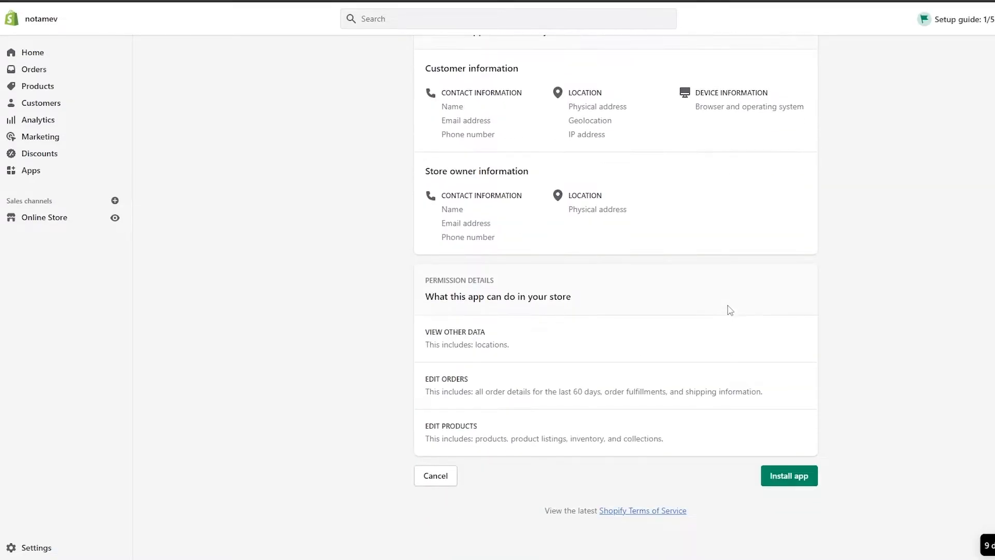
{"action": "scroll", "coordinate": [731, 306], "scroll_direction": "up", "scroll_amount": 8}
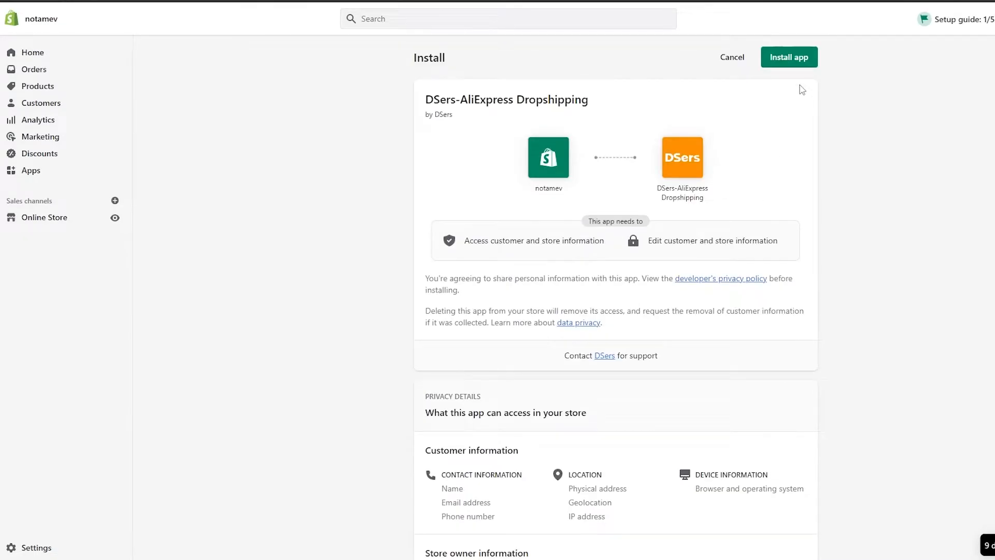
{"action": "left_click", "coordinate": [793, 59]}
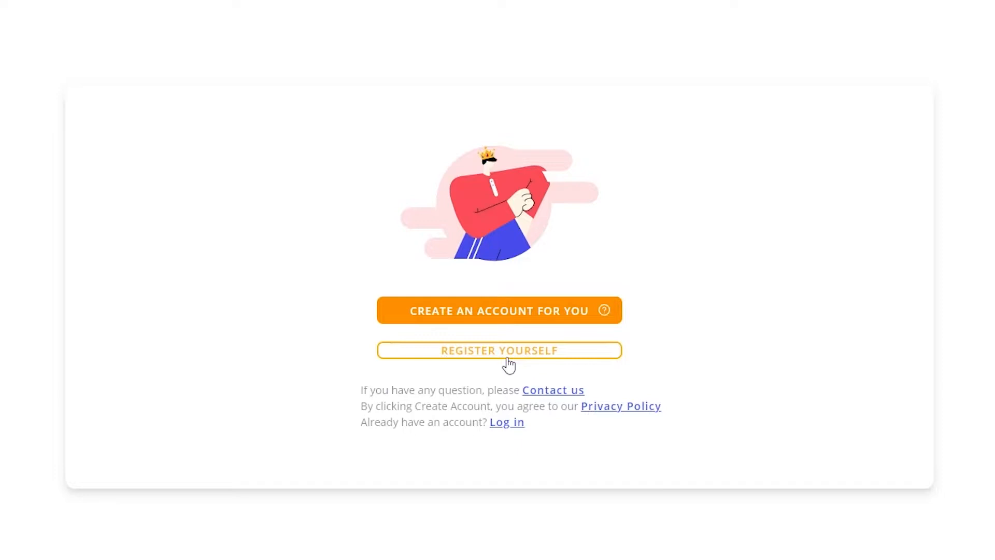
{"action": "left_click", "coordinate": [518, 312]}
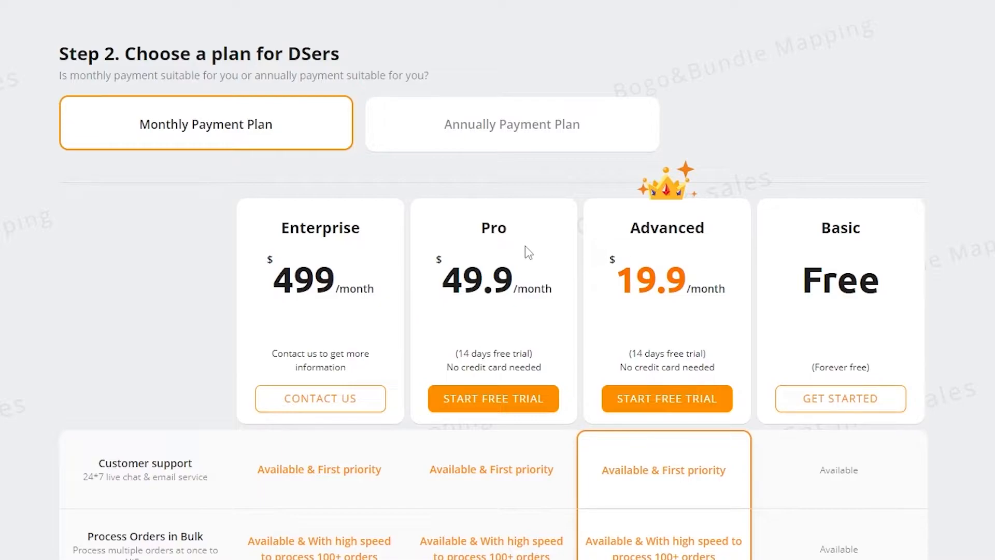
Compare the prices, store and product limits, and features of the Enterprise, Pro, Advanced and Basic monthly plans
{"action": "scroll", "coordinate": [457, 266], "scroll_direction": "down", "scroll_amount": 3}
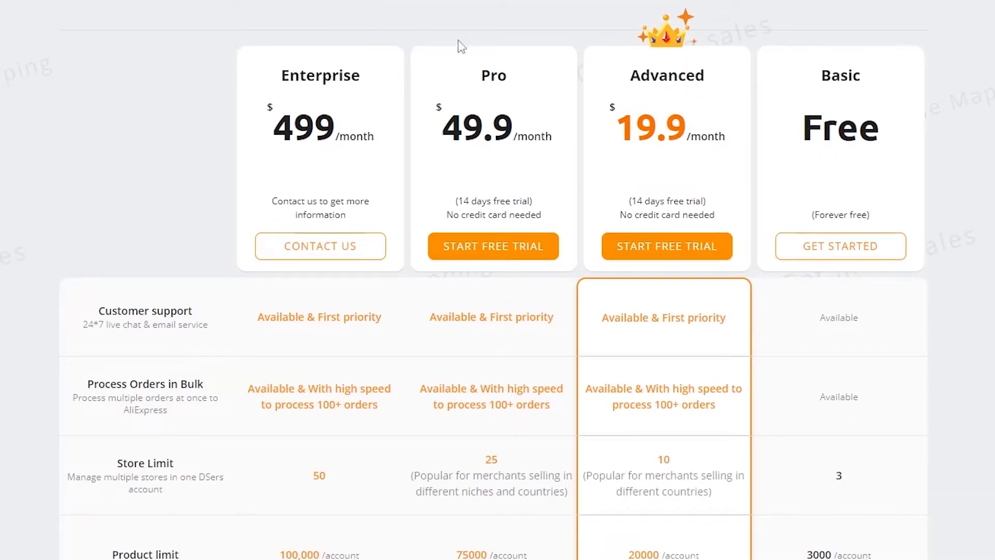
{"action": "scroll", "coordinate": [711, 255], "scroll_direction": "down", "scroll_amount": 5}
{"action": "scroll", "coordinate": [706, 254], "scroll_direction": "down", "scroll_amount": 10}
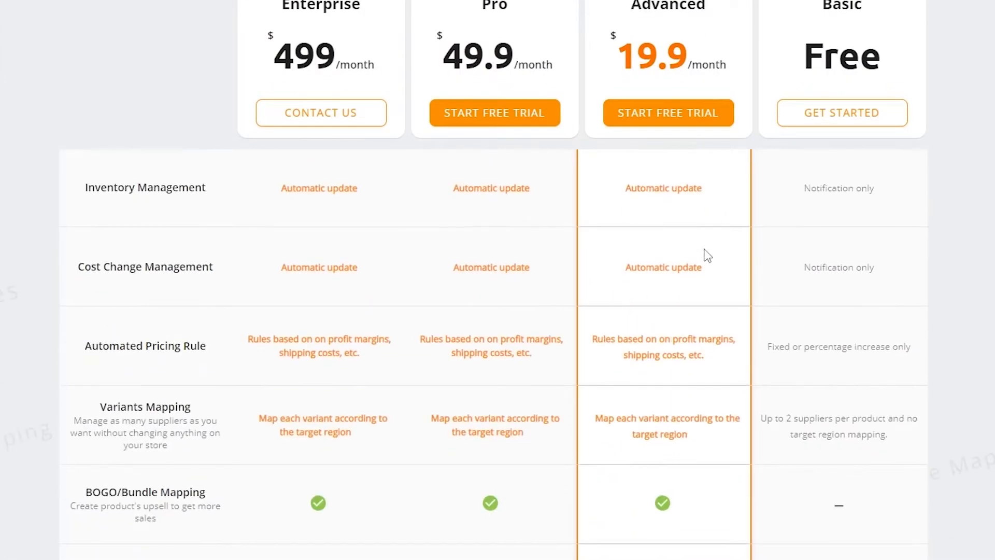
{"action": "scroll", "coordinate": [657, 317], "scroll_direction": "up", "scroll_amount": 7}
{"action": "scroll", "coordinate": [658, 318], "scroll_direction": "down", "scroll_amount": 1}
{"action": "scroll", "coordinate": [658, 318], "scroll_direction": "up", "scroll_amount": 6}
{"action": "scroll", "coordinate": [971, 99], "scroll_direction": "down", "scroll_amount": 3}
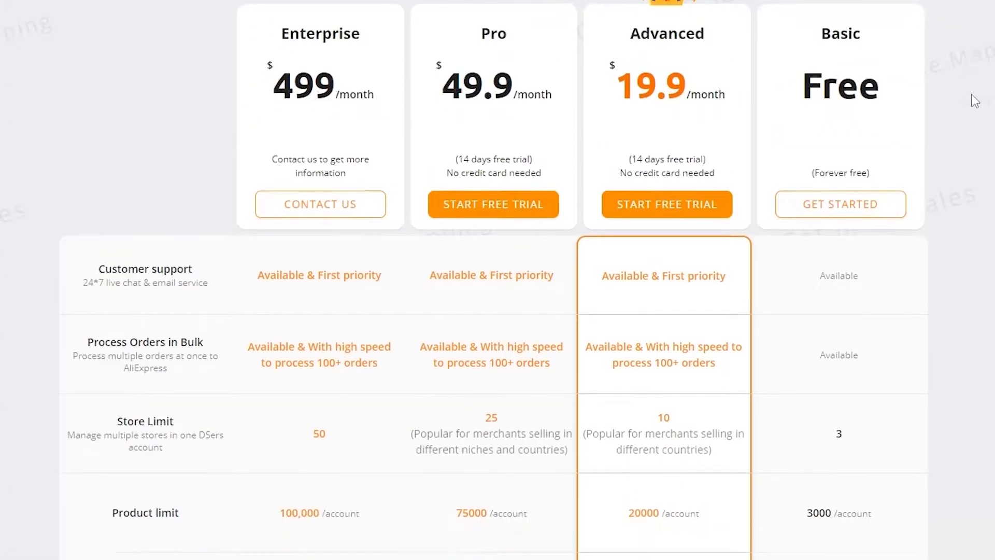
{"action": "scroll", "coordinate": [972, 99], "scroll_direction": "up", "scroll_amount": 3}
{"action": "scroll", "coordinate": [974, 100], "scroll_direction": "down", "scroll_amount": 3}
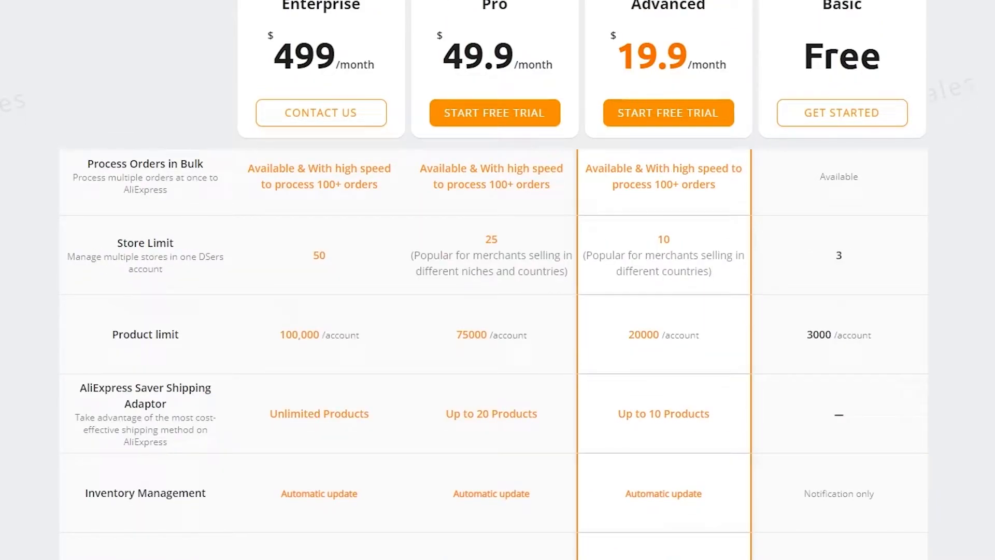
{"action": "scroll", "coordinate": [493, 332], "scroll_direction": "down", "scroll_amount": 1}
{"action": "scroll", "coordinate": [493, 332], "scroll_direction": "up", "scroll_amount": 2}
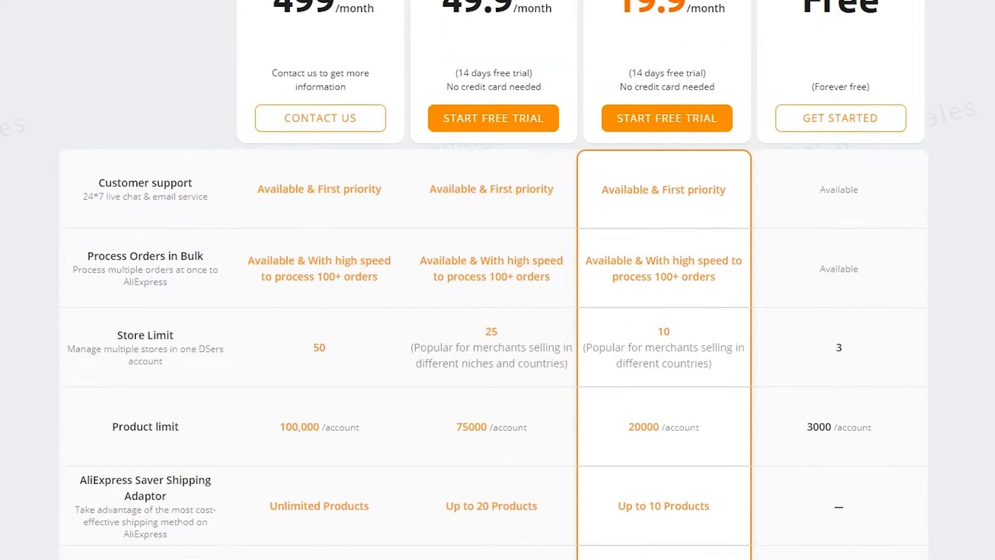
{"action": "scroll", "coordinate": [494, 331], "scroll_direction": "down", "scroll_amount": 2}
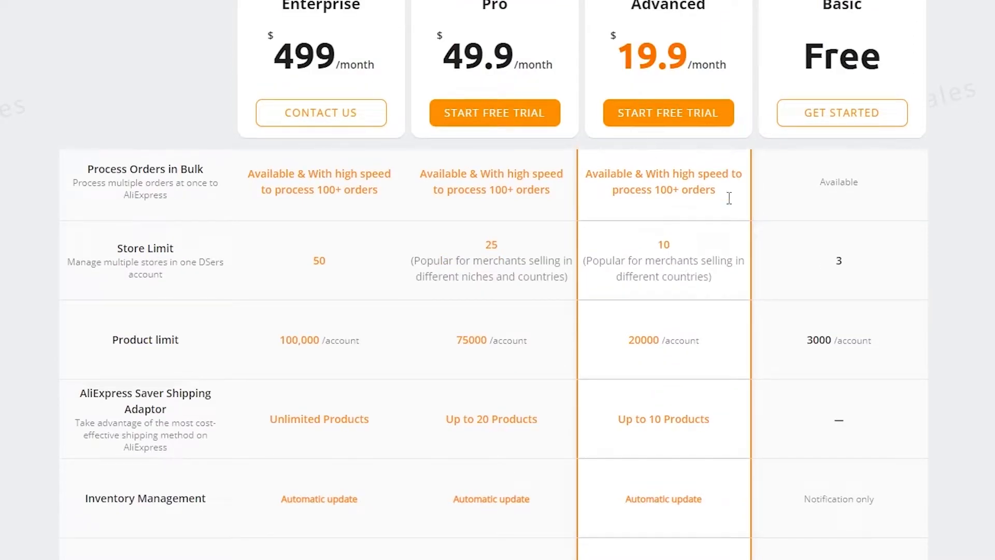
{"action": "scroll", "coordinate": [886, 158], "scroll_direction": "up", "scroll_amount": 2}
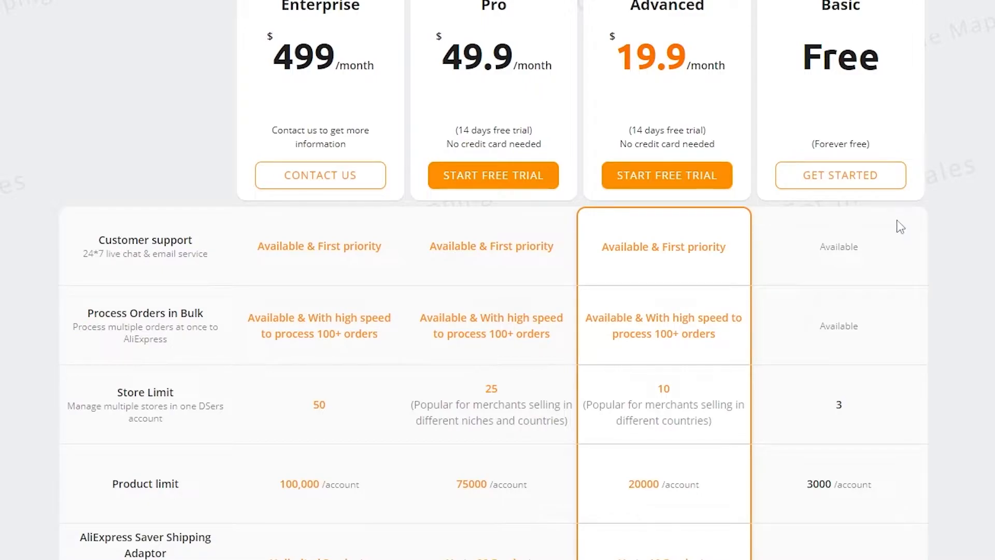
{"action": "scroll", "coordinate": [855, 244], "scroll_direction": "up", "scroll_amount": 3}
{"action": "scroll", "coordinate": [239, 369], "scroll_direction": "down", "scroll_amount": 7}
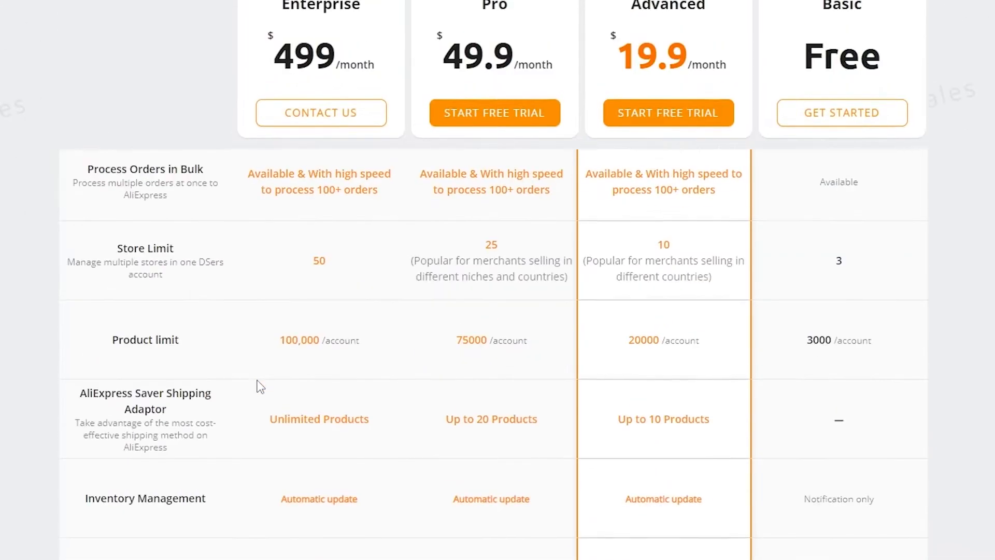
{"action": "scroll", "coordinate": [261, 380], "scroll_direction": "up", "scroll_amount": 2}
{"action": "scroll", "coordinate": [261, 379], "scroll_direction": "down", "scroll_amount": 7}
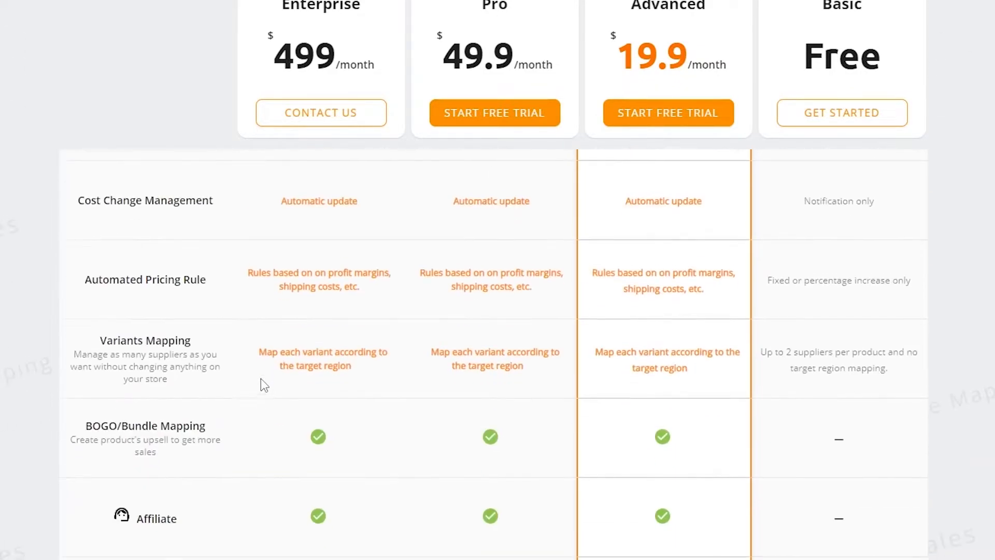
Get started with the free Basic plan for DSers
{"action": "scroll", "coordinate": [261, 379], "scroll_direction": "up", "scroll_amount": 1}
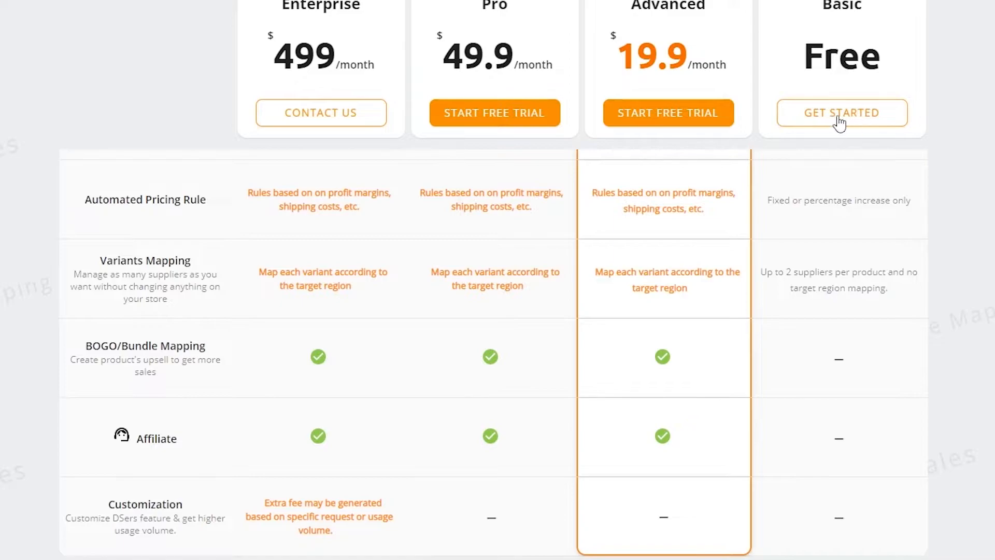
{"action": "left_click", "coordinate": [805, 126]}
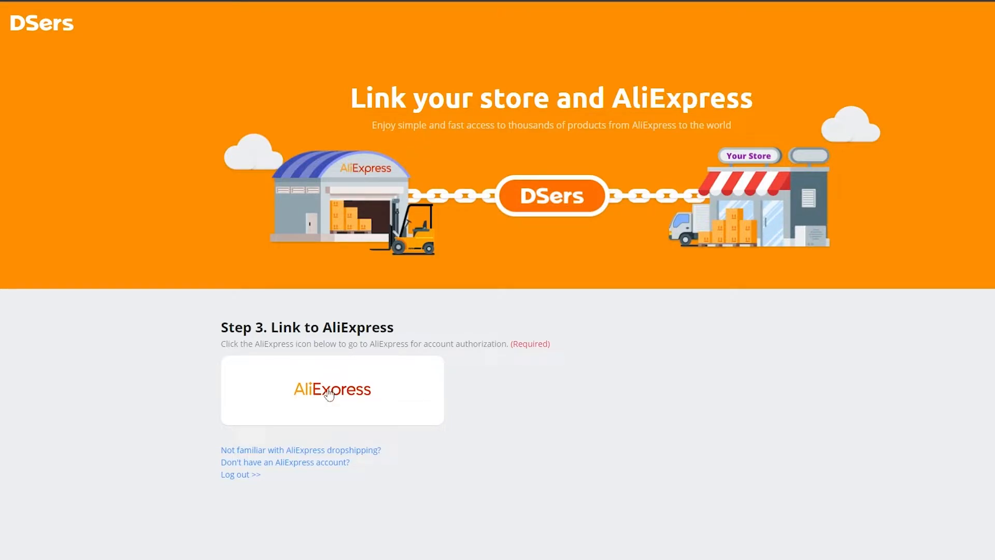
Link DSers to AliExpress by signing in with Google, and choose to explore freely instead of following the new user's guide
{"action": "left_click", "coordinate": [311, 399]}
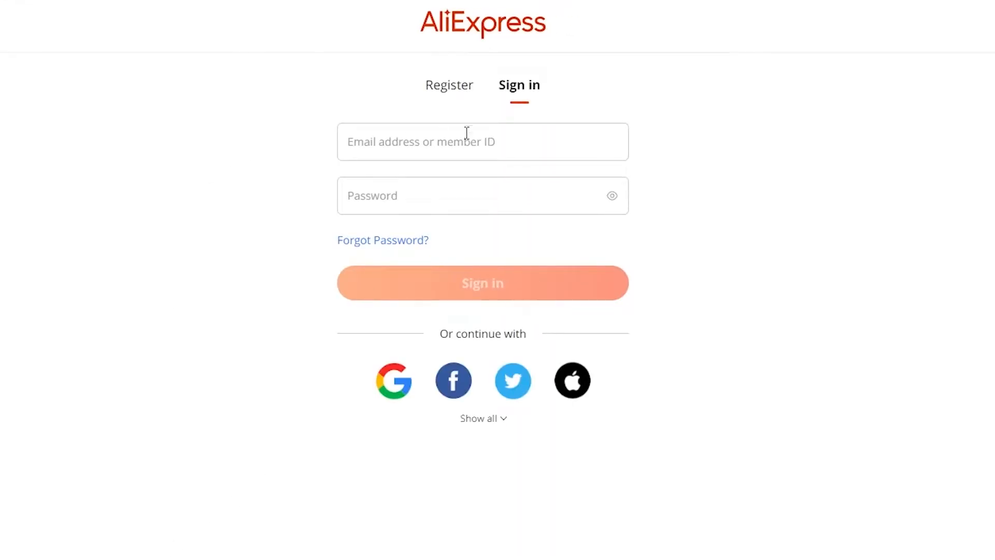
{"action": "left_click", "coordinate": [399, 382]}
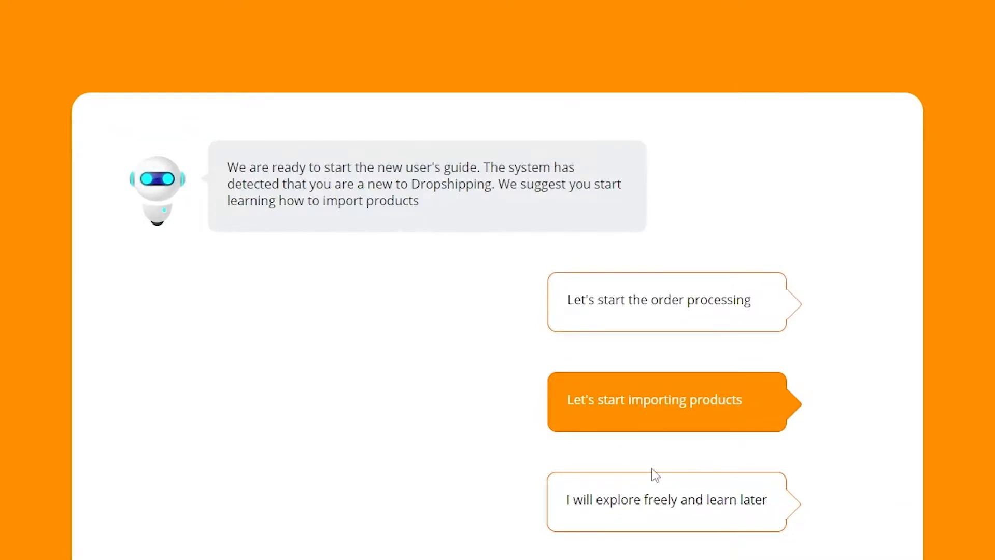
{"action": "left_click", "coordinate": [626, 518]}
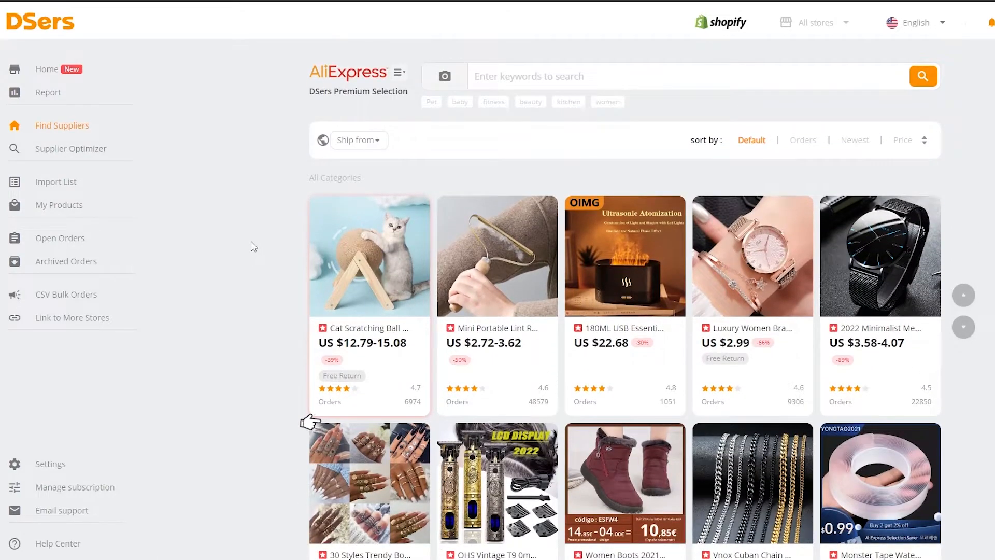
Look through the AliExpress product suggestions in the Find Suppliers catalogue
{"action": "scroll", "coordinate": [254, 246], "scroll_direction": "down", "scroll_amount": 8}
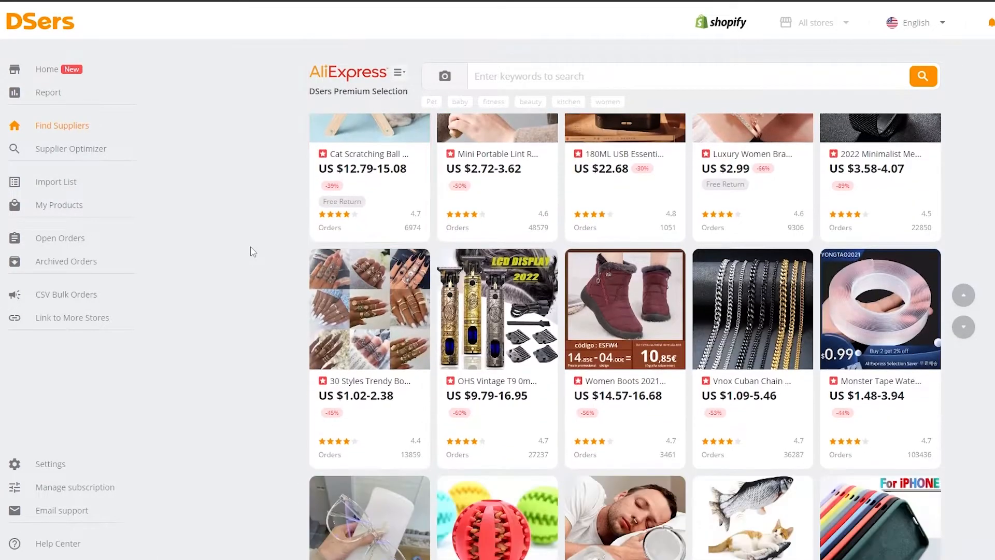
{"action": "scroll", "coordinate": [254, 252], "scroll_direction": "down", "scroll_amount": 13}
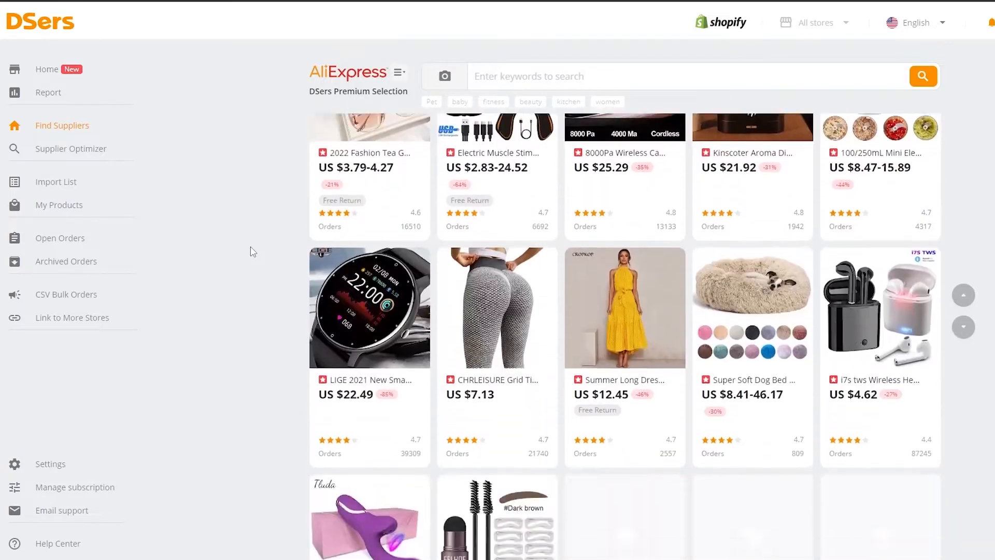
{"action": "scroll", "coordinate": [253, 251], "scroll_direction": "down", "scroll_amount": 10}
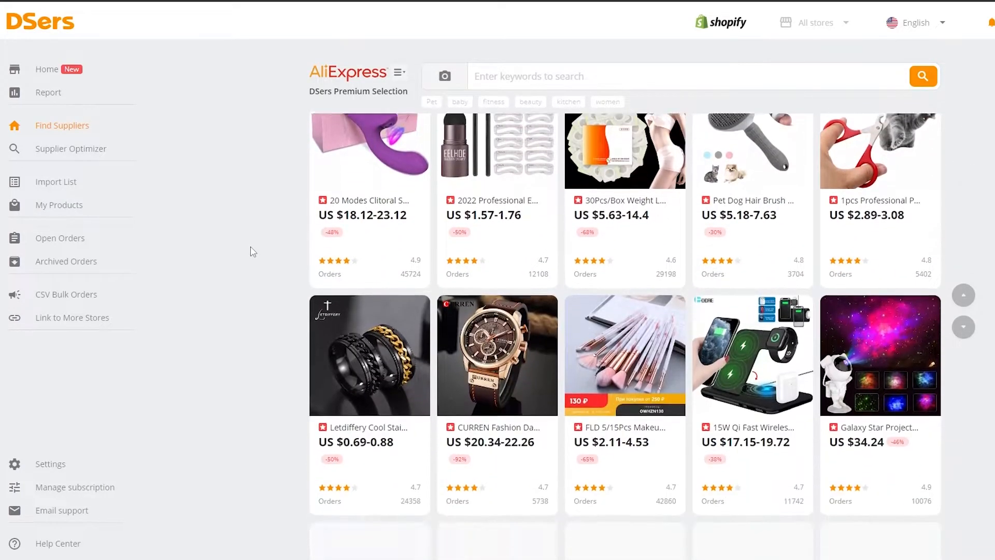
{"action": "scroll", "coordinate": [253, 251], "scroll_direction": "down", "scroll_amount": 10}
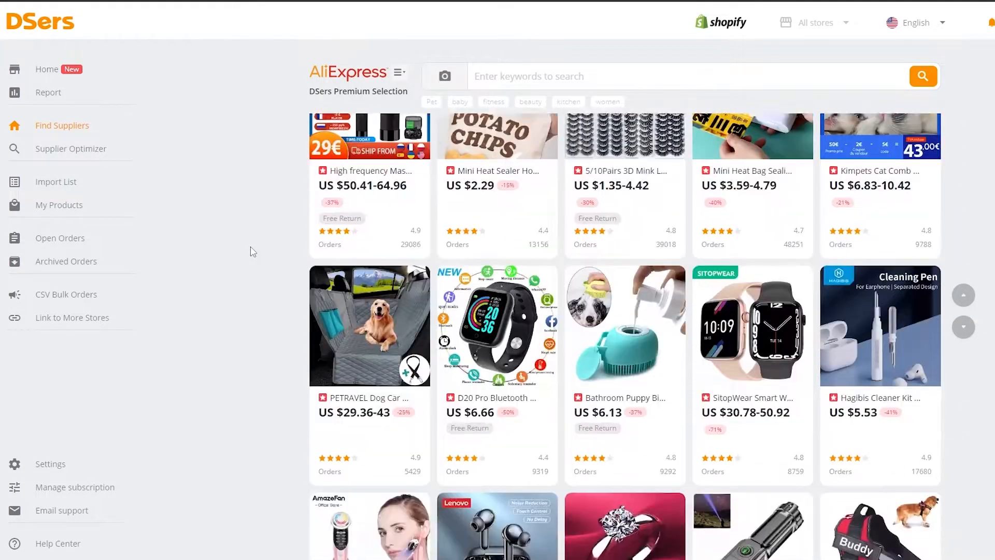
{"action": "scroll", "coordinate": [252, 251], "scroll_direction": "down", "scroll_amount": 3}
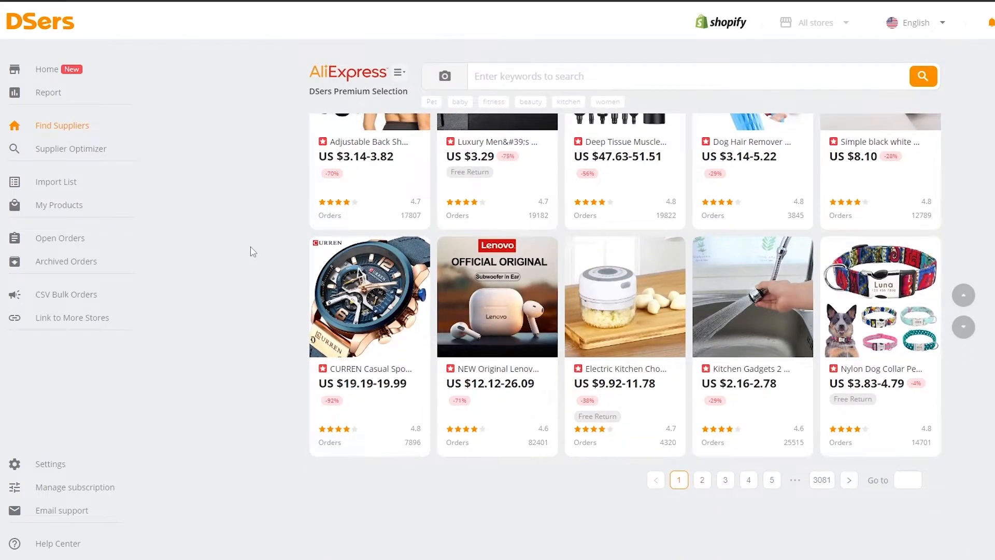
{"action": "scroll", "coordinate": [253, 252], "scroll_direction": "up", "scroll_amount": 20}
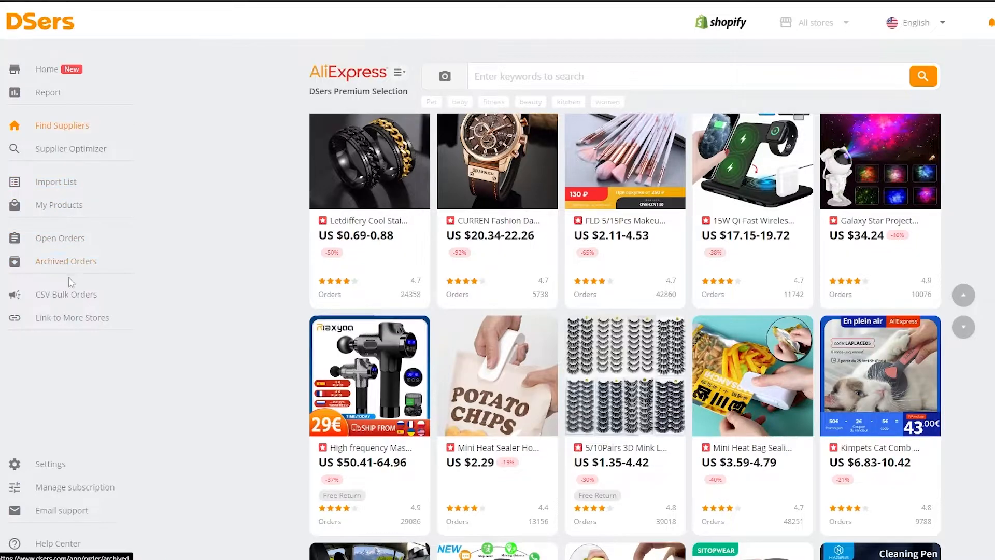
Open the DSers import list, and load aliexpress.com in a new browser tab
{"action": "left_click", "coordinate": [67, 190]}
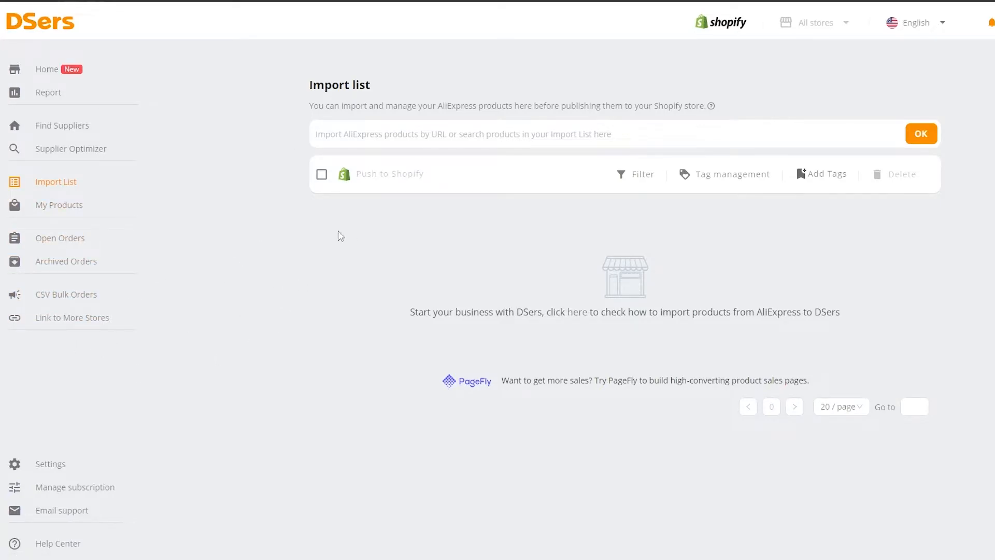
{"action": "key", "text": "ctrl+t"}
{"action": "type", "text": "al"}
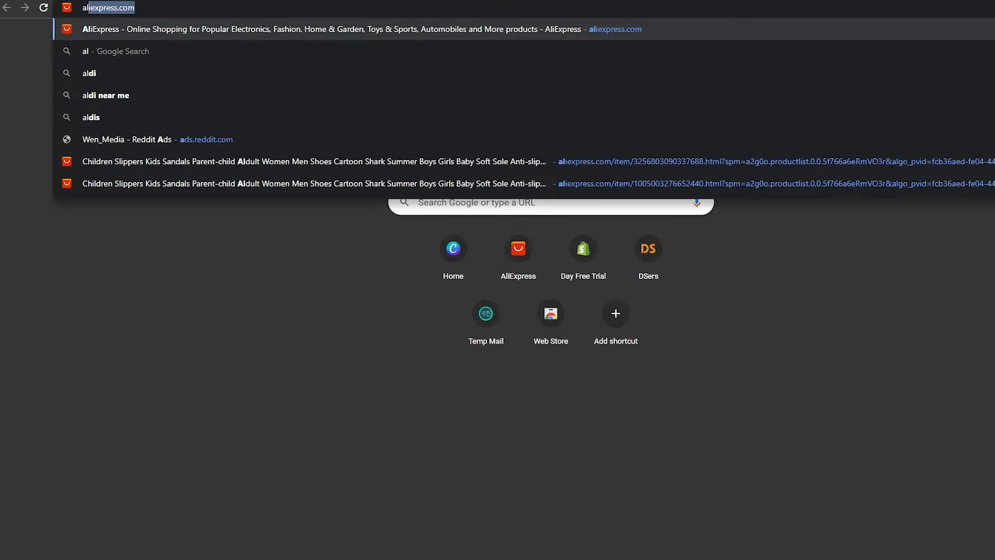
{"action": "key", "text": "Return"}
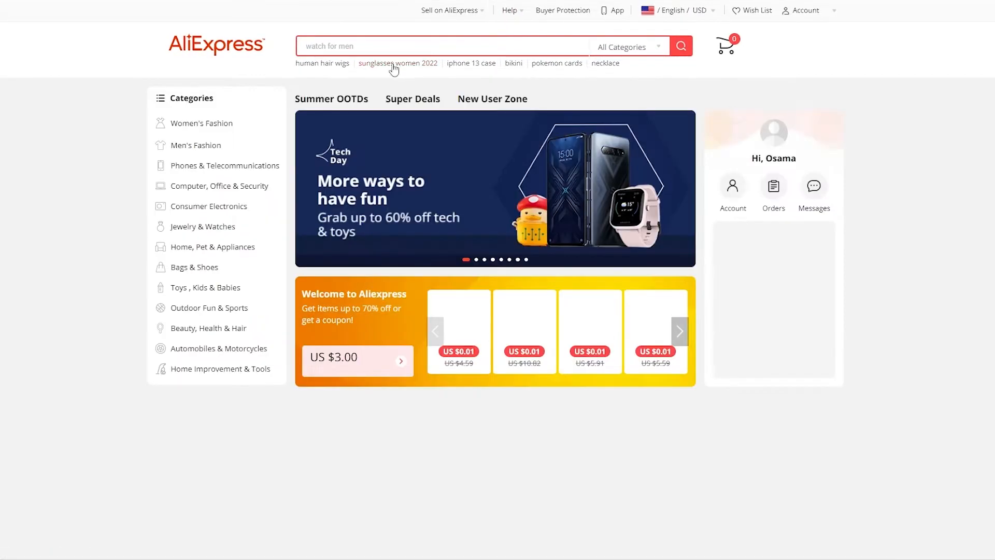
Browse the AliExpress product recommendations and open the black knitted hip-hop beanie
{"action": "scroll", "coordinate": [933, 289], "scroll_direction": "down", "scroll_amount": 15}
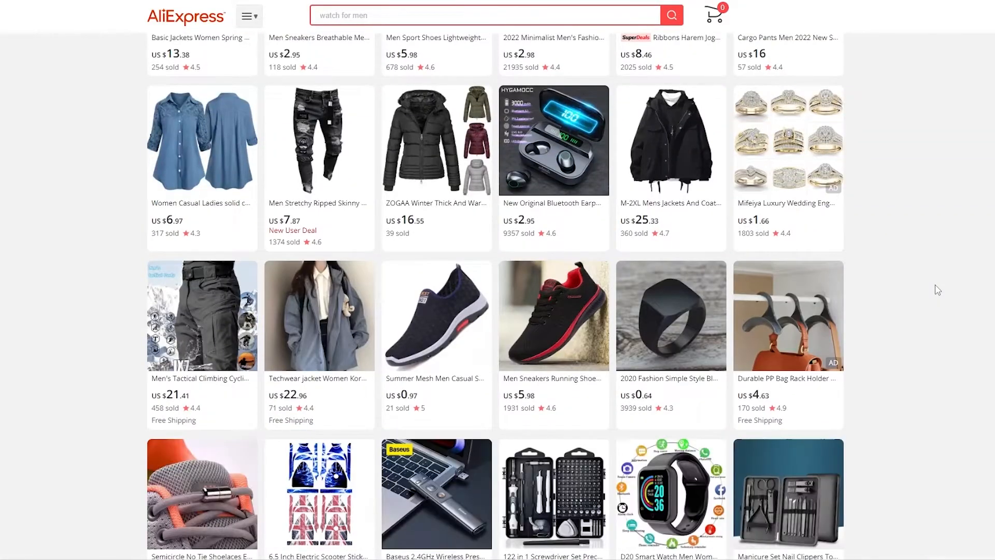
{"action": "scroll", "coordinate": [103, 370], "scroll_direction": "down", "scroll_amount": 3}
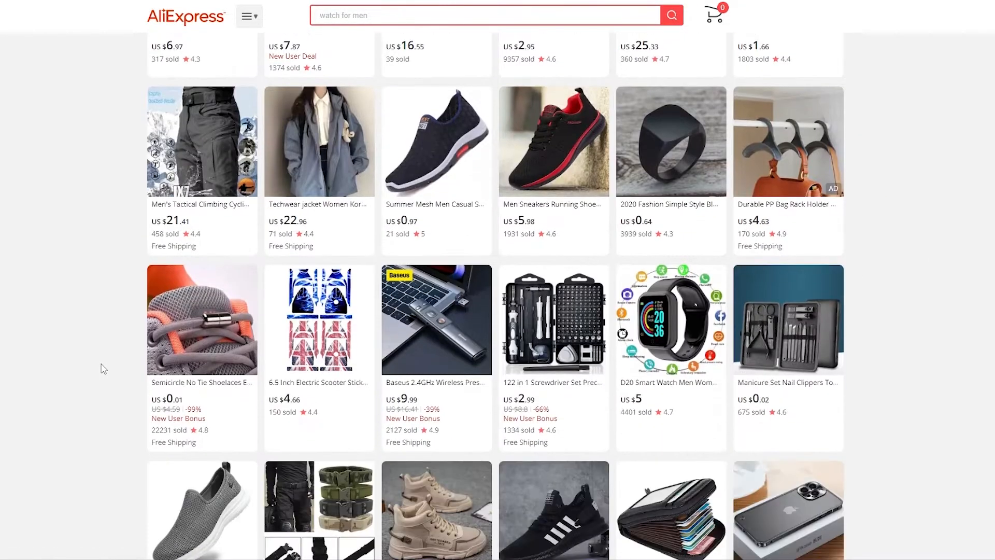
{"action": "scroll", "coordinate": [106, 363], "scroll_direction": "down", "scroll_amount": 6}
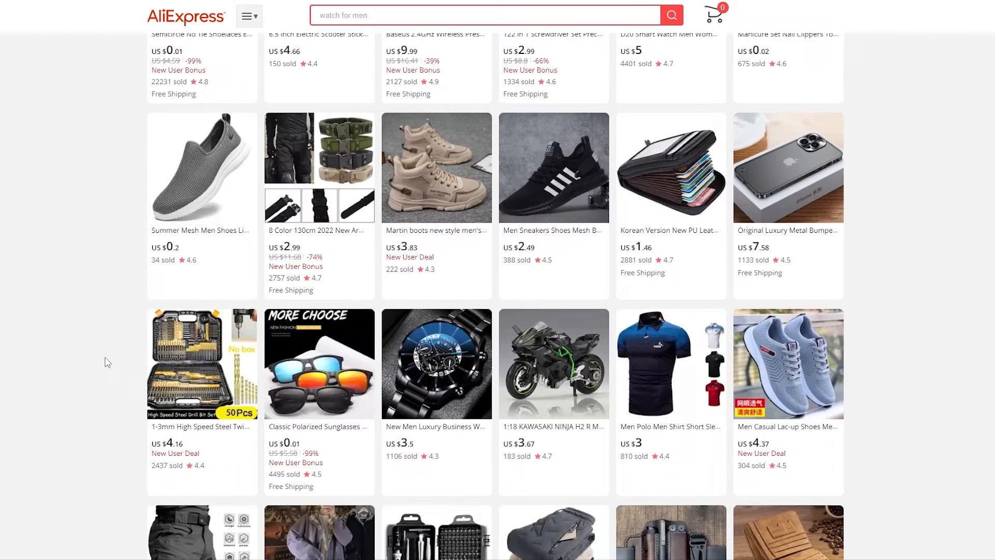
{"action": "scroll", "coordinate": [91, 257], "scroll_direction": "up", "scroll_amount": 11}
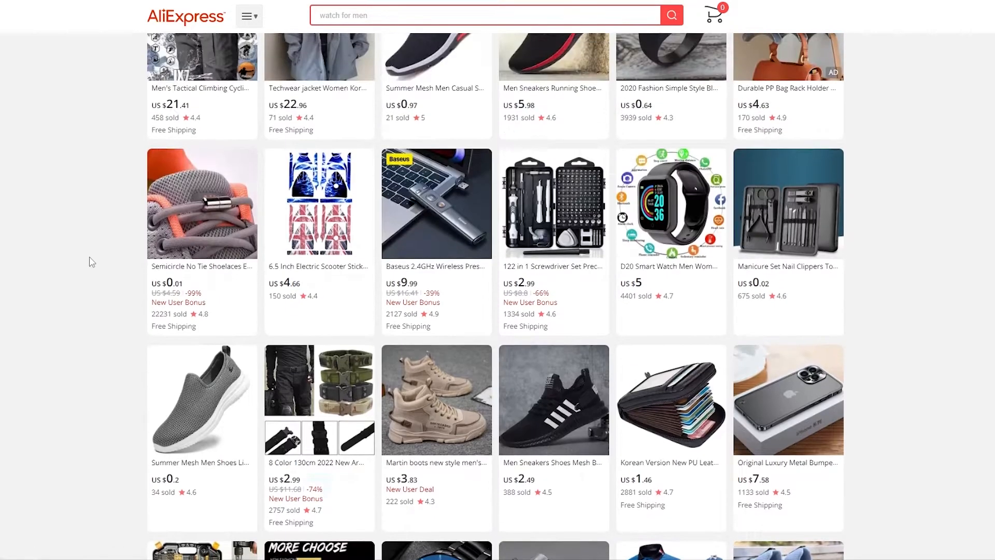
{"action": "scroll", "coordinate": [94, 258], "scroll_direction": "down", "scroll_amount": 15}
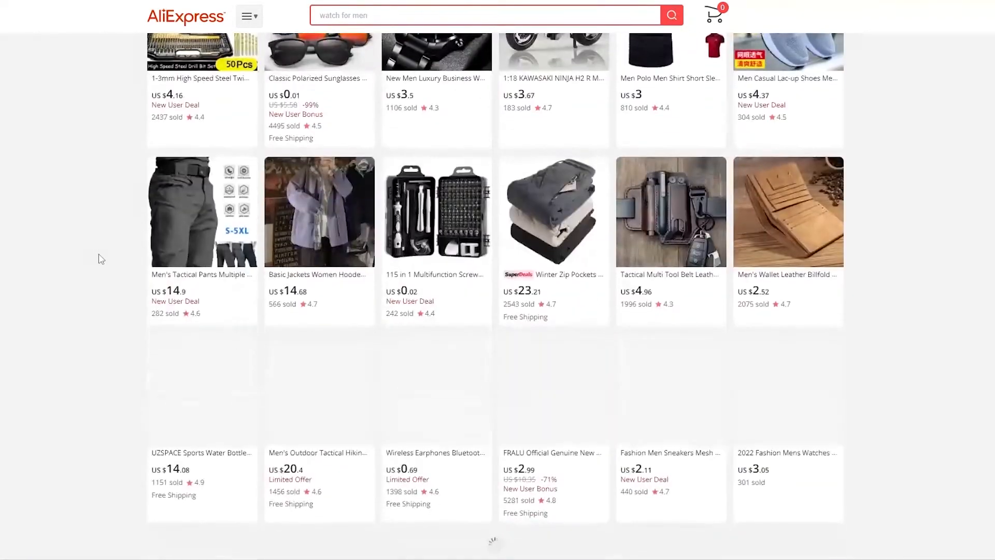
{"action": "scroll", "coordinate": [101, 259], "scroll_direction": "down", "scroll_amount": 12}
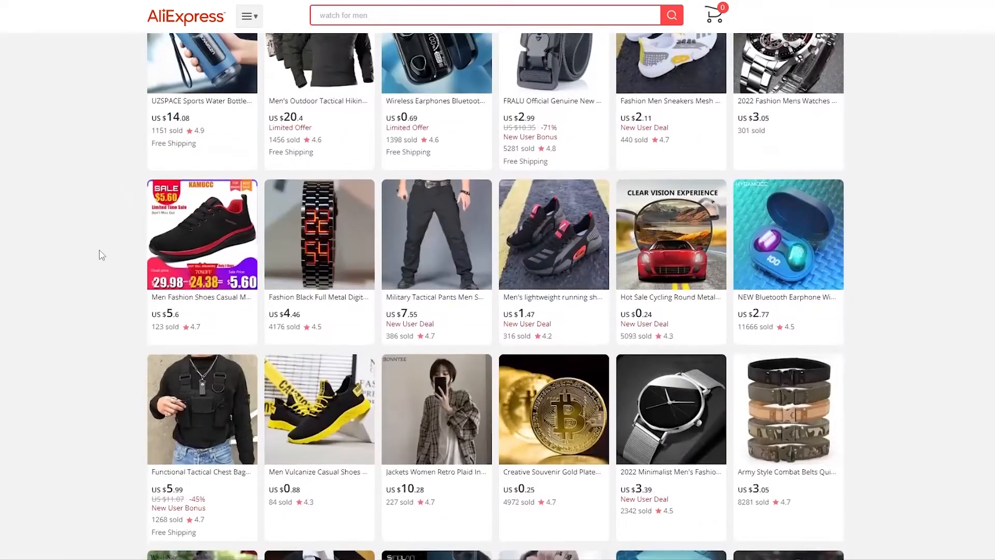
{"action": "scroll", "coordinate": [102, 253], "scroll_direction": "down", "scroll_amount": 3}
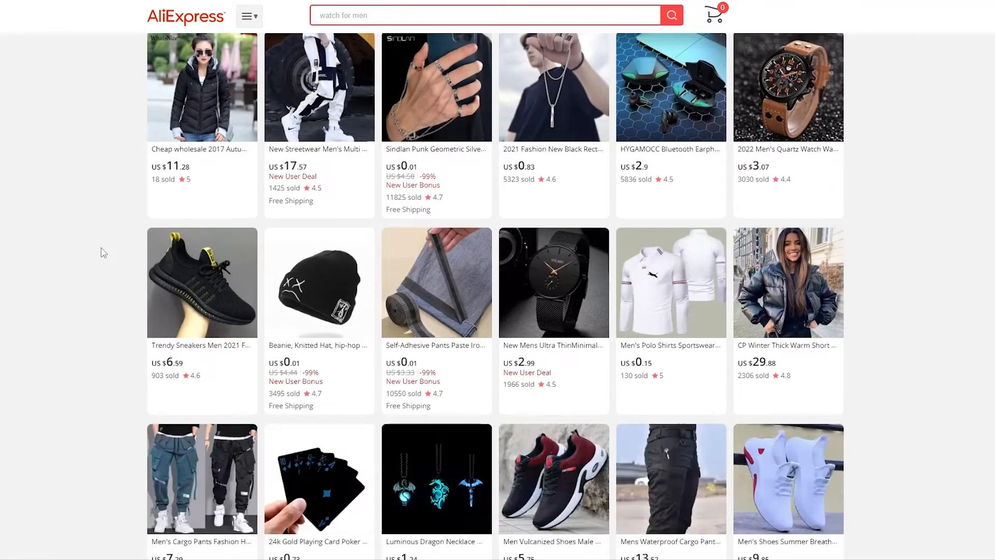
{"action": "scroll", "coordinate": [99, 257], "scroll_direction": "down", "scroll_amount": 3}
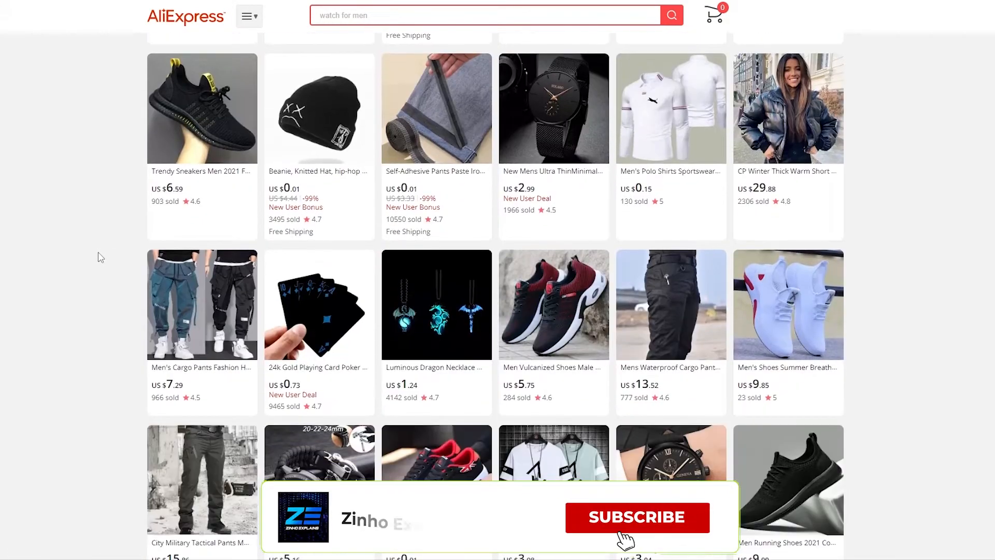
{"action": "left_click", "coordinate": [296, 139]}
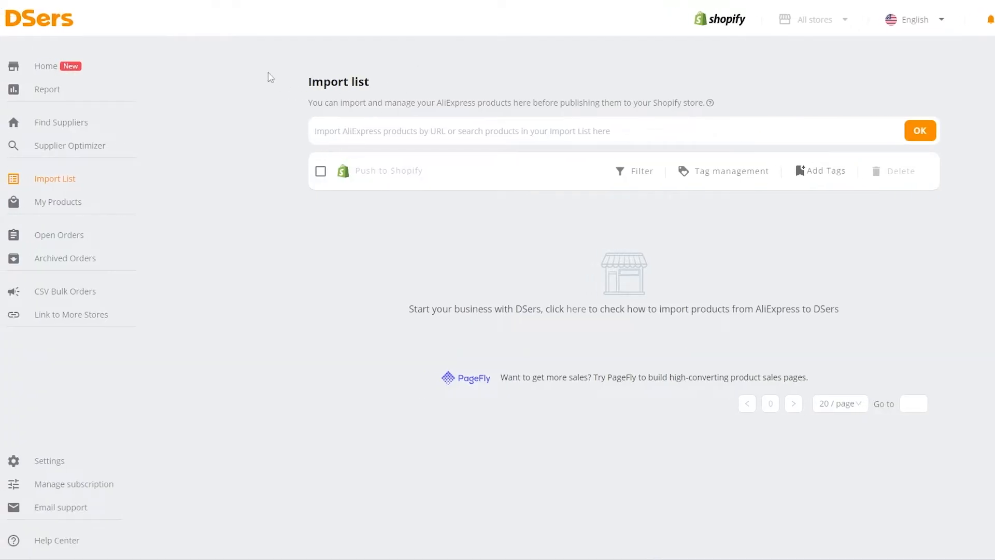
Import the beanie into the DSers import list using its copied AliExpress product URL
{"action": "left_click", "coordinate": [348, 136]}
{"action": "key", "text": "ctrl+v"}
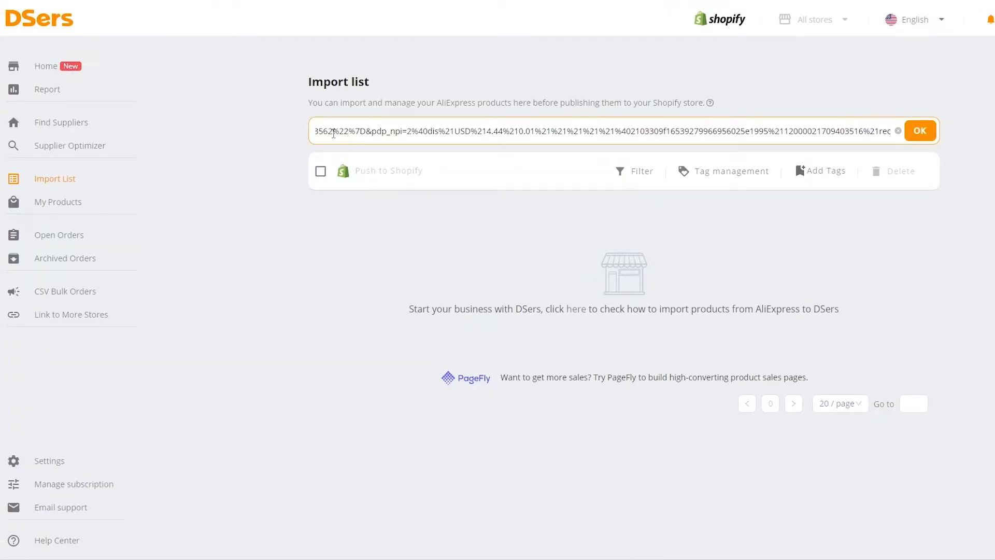
{"action": "left_click", "coordinate": [921, 133]}
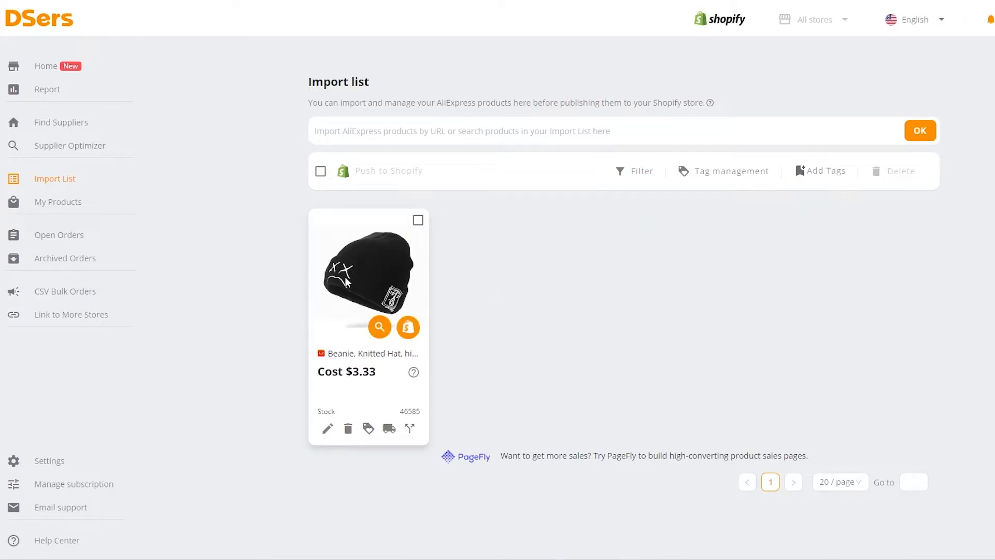
Retitle the imported beanie "Sad Expressions Beanie, Warm Woolen hat for men and women" and review its description
{"action": "left_click", "coordinate": [327, 428]}
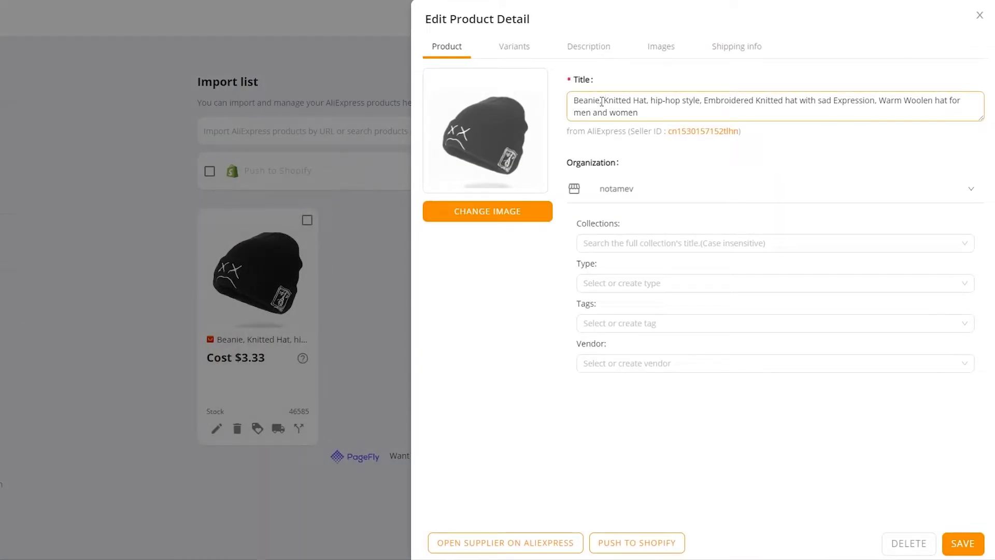
{"action": "left_click_drag", "start_coordinate": [816, 101], "coordinate": [602, 105]}
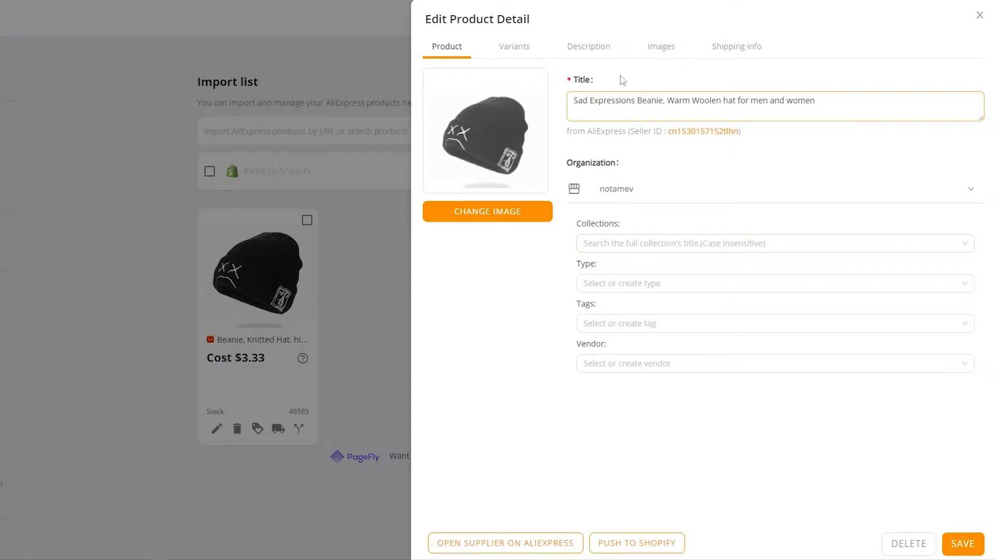
{"action": "left_click", "coordinate": [515, 51]}
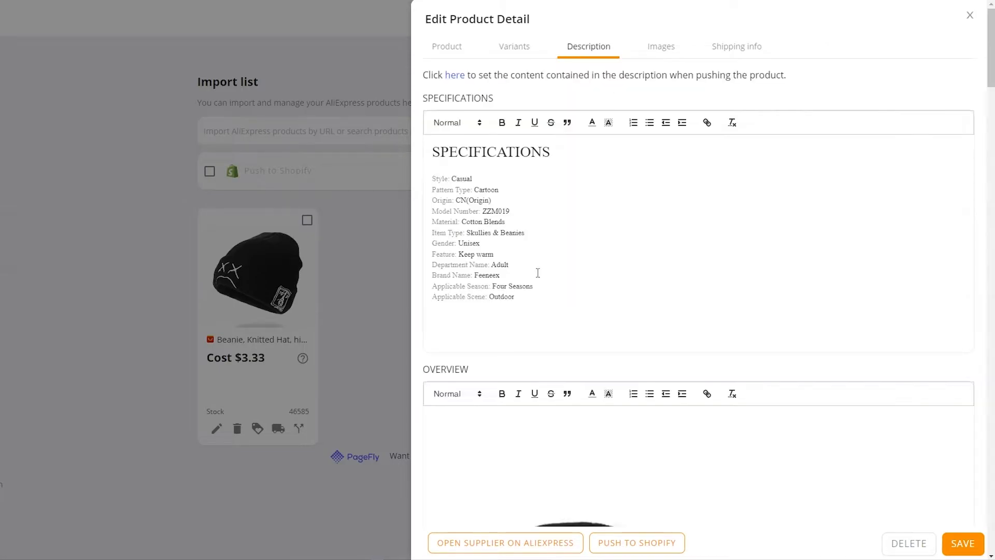
{"action": "scroll", "coordinate": [556, 295], "scroll_direction": "down", "scroll_amount": 15}
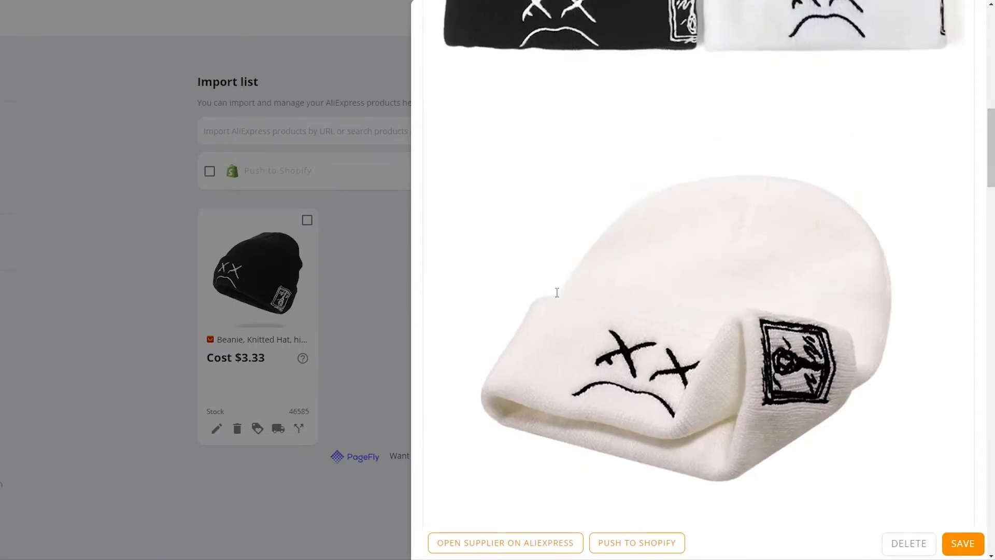
{"action": "scroll", "coordinate": [574, 272], "scroll_direction": "up", "scroll_amount": 15}
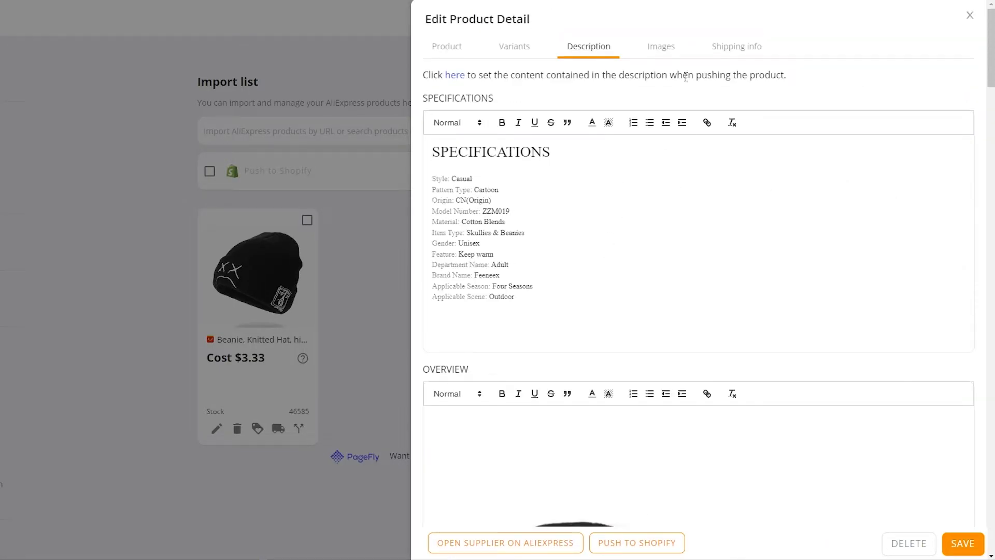
Exclude the two photos of models wearing the black and the white beanie from the product's Shopify images
{"action": "left_click", "coordinate": [652, 50]}
{"action": "scroll", "coordinate": [523, 233], "scroll_direction": "down", "scroll_amount": 1}
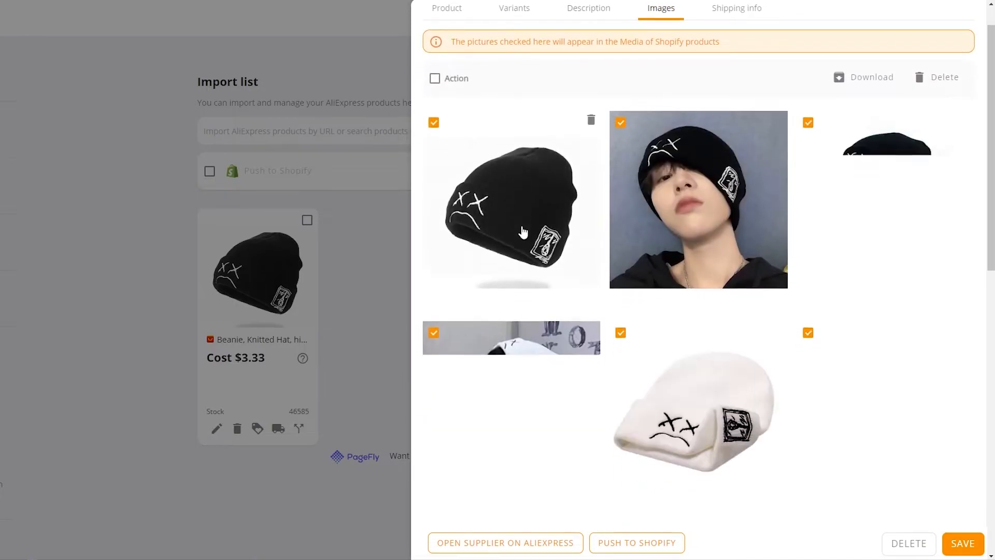
{"action": "scroll", "coordinate": [523, 232], "scroll_direction": "down", "scroll_amount": 5}
{"action": "scroll", "coordinate": [524, 222], "scroll_direction": "up", "scroll_amount": 6}
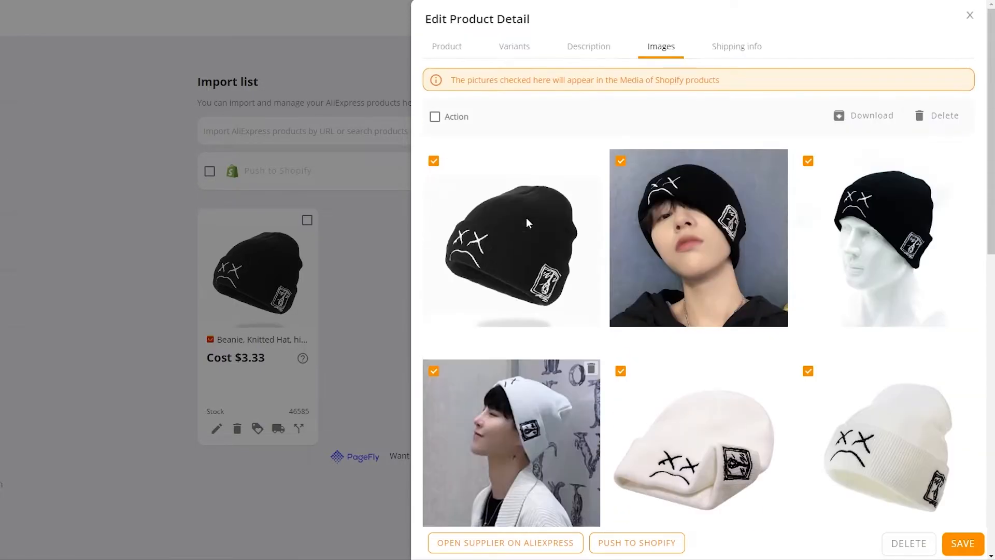
{"action": "left_click", "coordinate": [621, 161]}
{"action": "scroll", "coordinate": [605, 305], "scroll_direction": "down", "scroll_amount": 5}
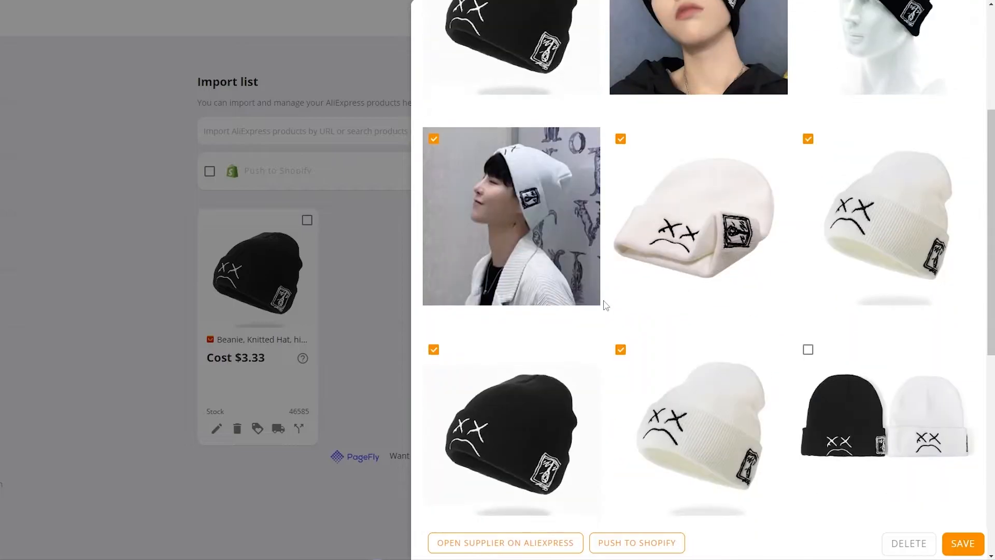
{"action": "left_click", "coordinate": [434, 140]}
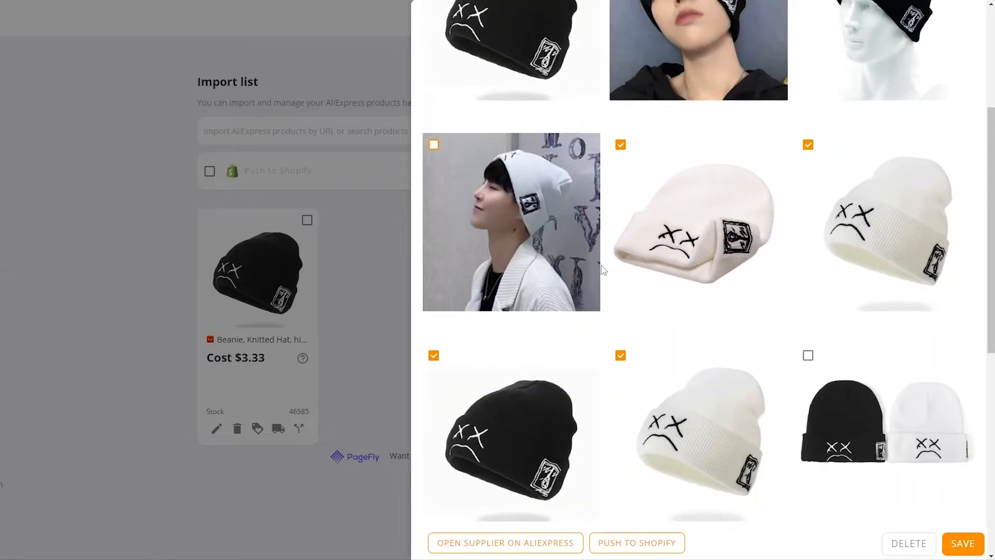
Review the remaining product images and include the one showing the black and white beanies side by side
{"action": "scroll", "coordinate": [646, 249], "scroll_direction": "up", "scroll_amount": 3}
{"action": "scroll", "coordinate": [859, 234], "scroll_direction": "down", "scroll_amount": 4}
{"action": "scroll", "coordinate": [858, 235], "scroll_direction": "down", "scroll_amount": 8}
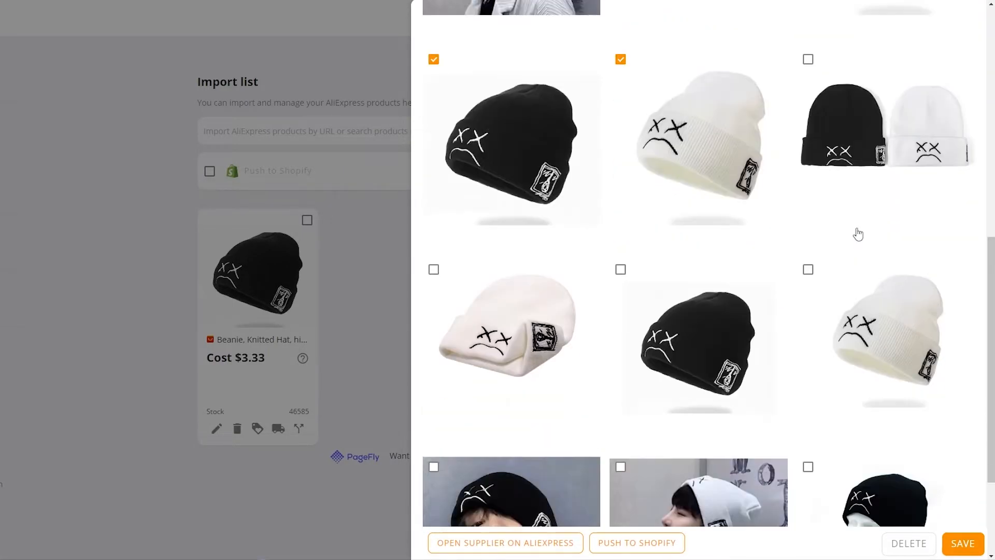
{"action": "scroll", "coordinate": [741, 338], "scroll_direction": "up", "scroll_amount": 4}
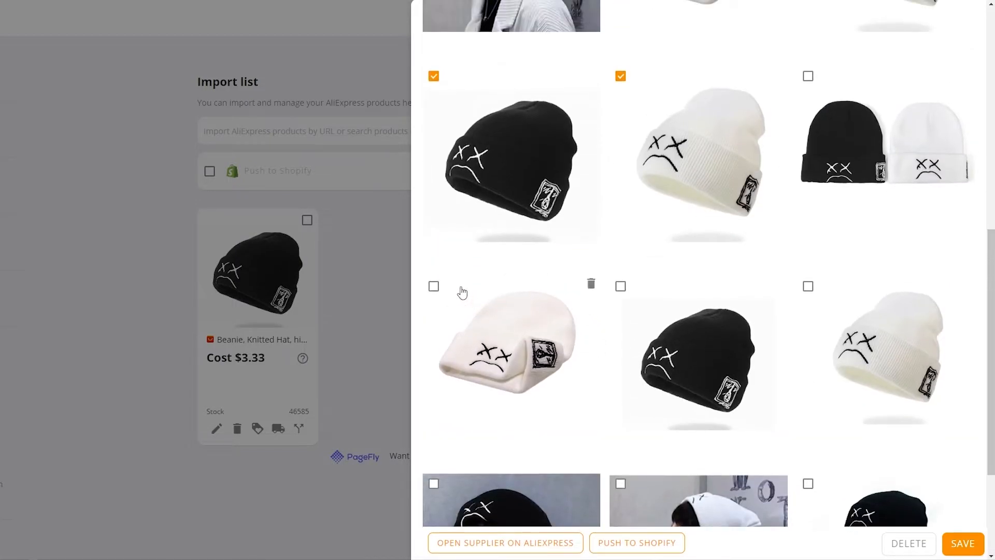
{"action": "scroll", "coordinate": [892, 296], "scroll_direction": "up", "scroll_amount": 8}
{"action": "scroll", "coordinate": [598, 196], "scroll_direction": "down", "scroll_amount": 4}
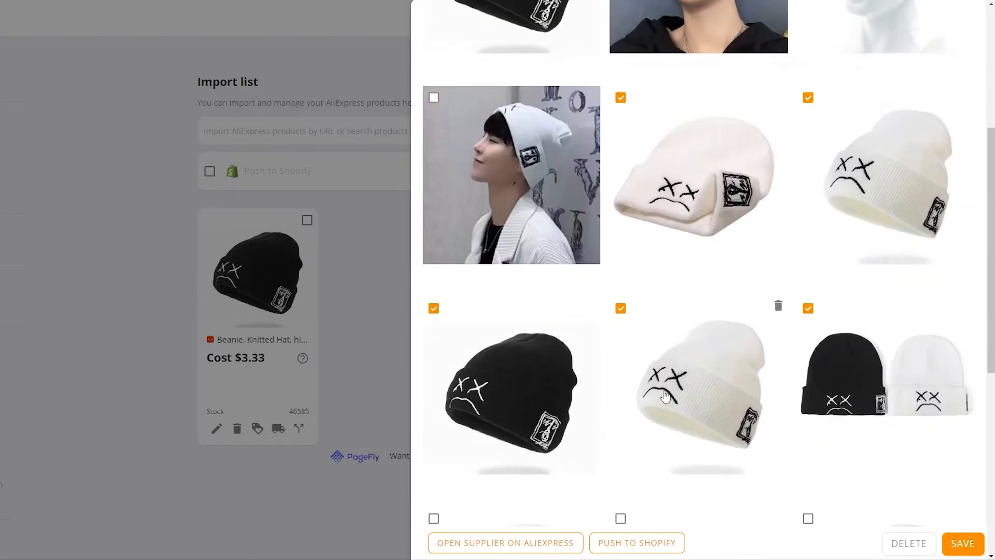
Review the beanie's selected images and its shipping information page, and save the product edits
{"action": "scroll", "coordinate": [784, 395], "scroll_direction": "up", "scroll_amount": 3}
{"action": "scroll", "coordinate": [783, 395], "scroll_direction": "up", "scroll_amount": 2}
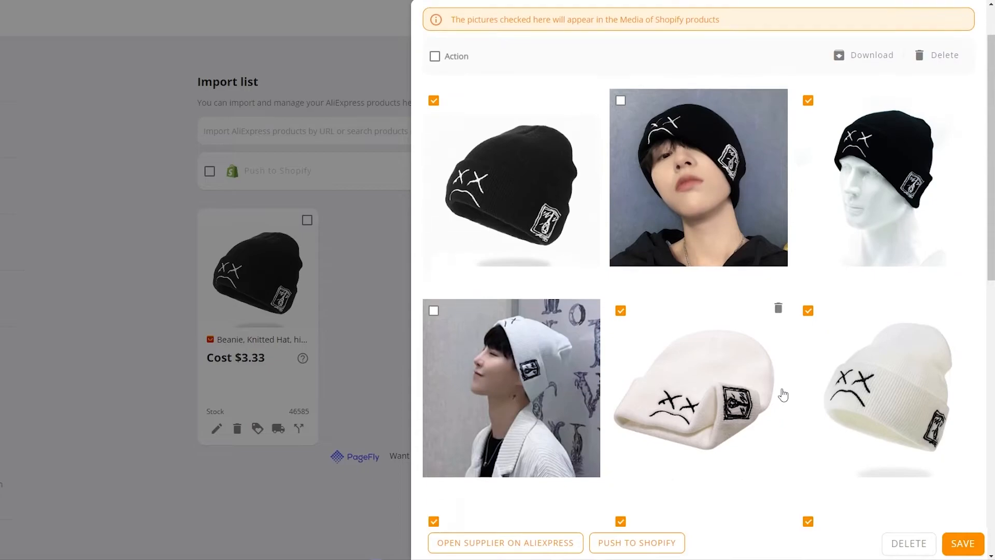
{"action": "scroll", "coordinate": [783, 395], "scroll_direction": "down", "scroll_amount": 6}
{"action": "scroll", "coordinate": [782, 395], "scroll_direction": "up", "scroll_amount": 7}
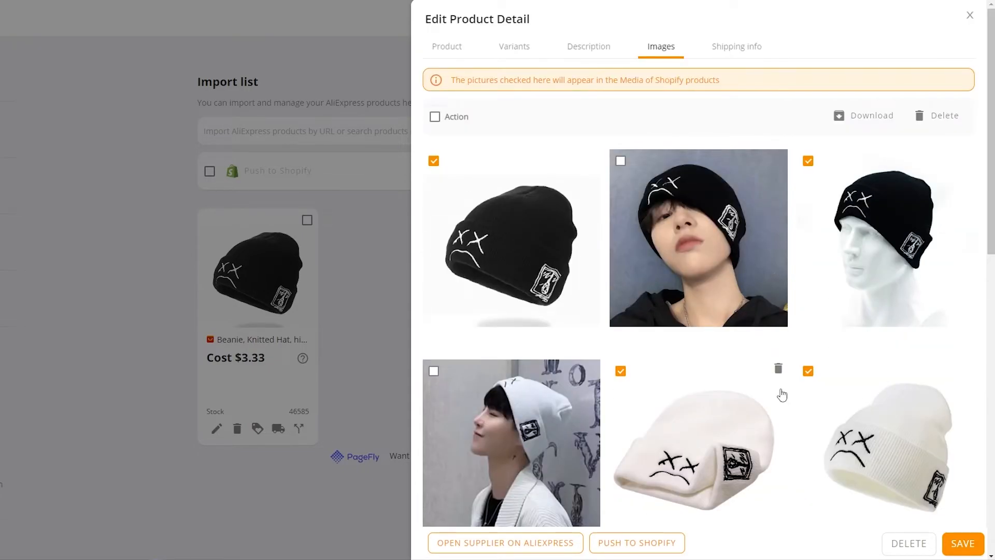
{"action": "scroll", "coordinate": [783, 395], "scroll_direction": "down", "scroll_amount": 5}
{"action": "scroll", "coordinate": [710, 305], "scroll_direction": "up", "scroll_amount": 5}
{"action": "left_click", "coordinate": [730, 52]}
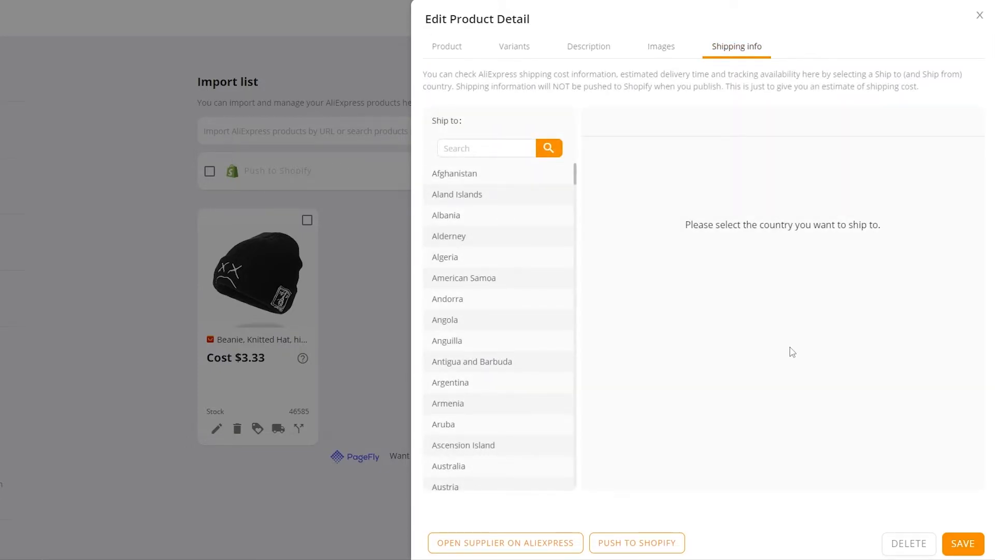
{"action": "left_click", "coordinate": [960, 544]}
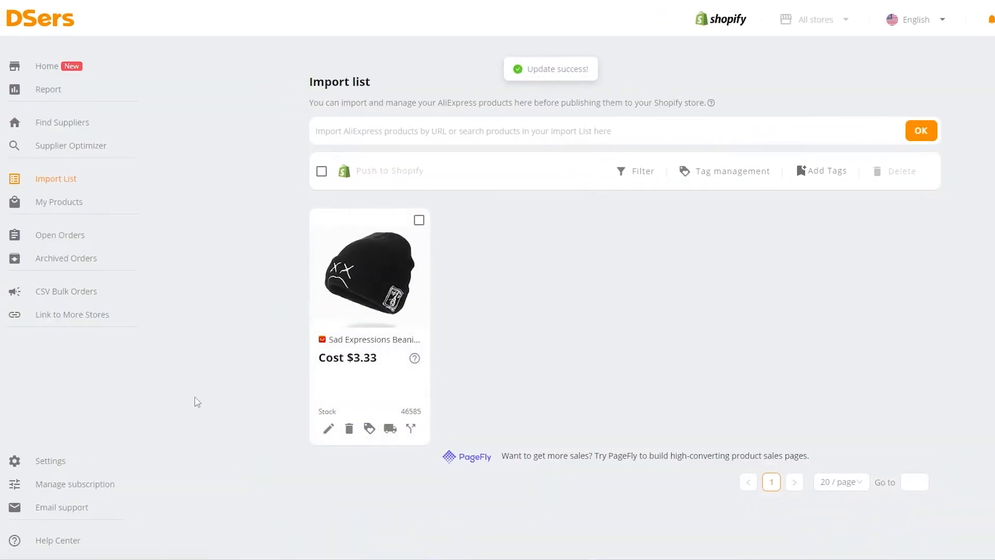
Push the beanie to the notamev.myshopify.com store with the pricing rule applied and also publish it to the Online Store
{"action": "mouse_move", "coordinate": [405, 331]}
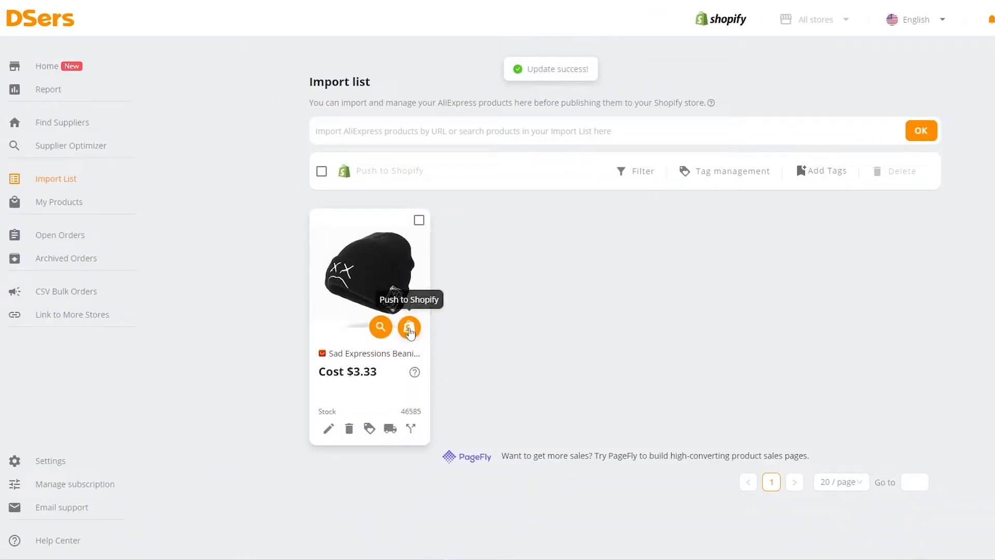
{"action": "left_click", "coordinate": [409, 329]}
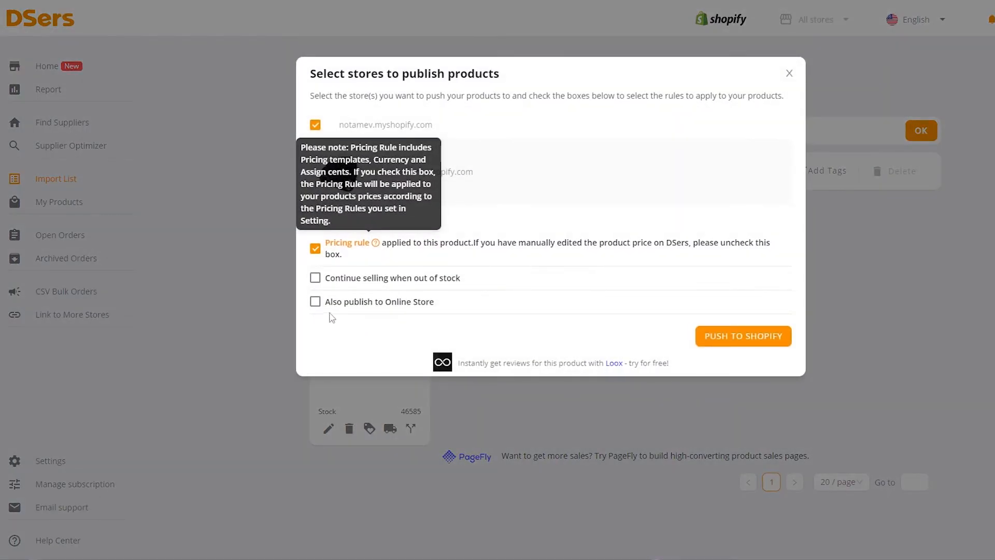
{"action": "left_click", "coordinate": [316, 301]}
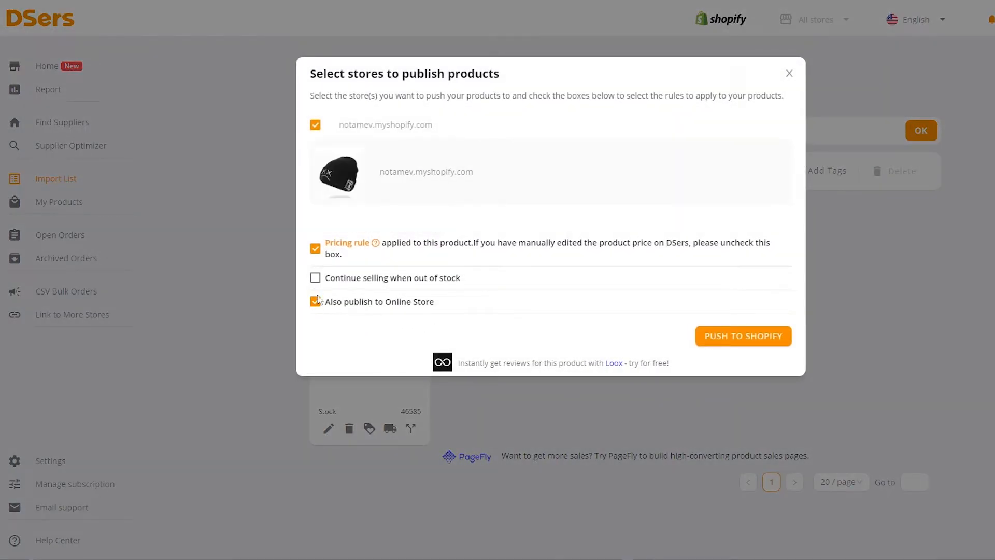
{"action": "left_click", "coordinate": [737, 347]}
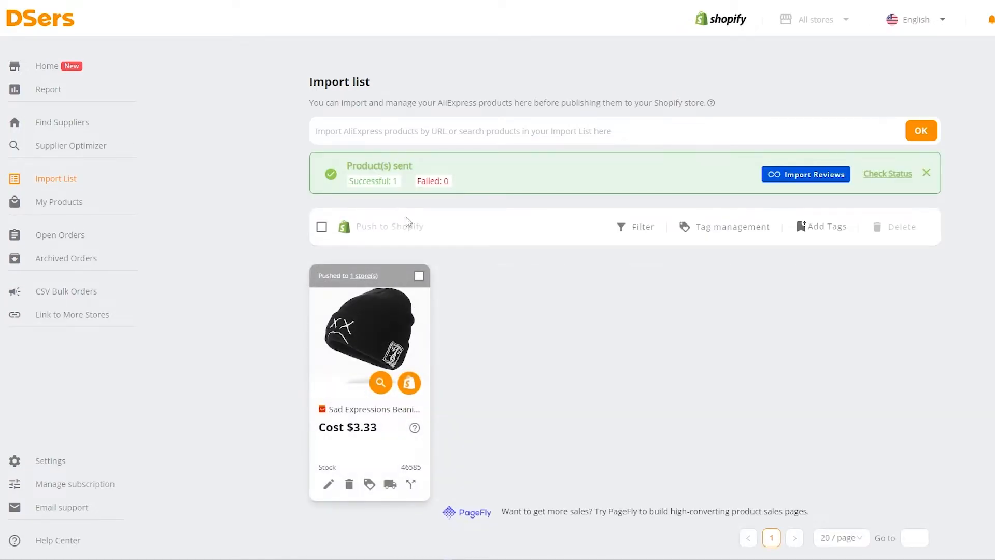
{"action": "left_click_drag", "start_coordinate": [350, 164], "coordinate": [415, 169]}
{"action": "left_click", "coordinate": [403, 184]}
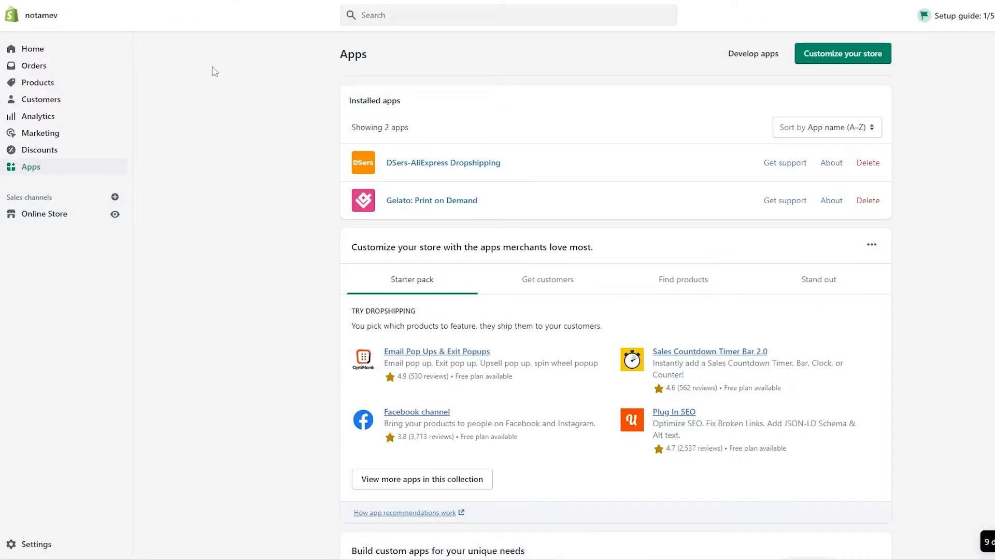
Open the beanie from Shopify's product list and retitle it "Sad Expression Beanie, Warm Woolen hat for men and women"
{"action": "left_click", "coordinate": [48, 89]}
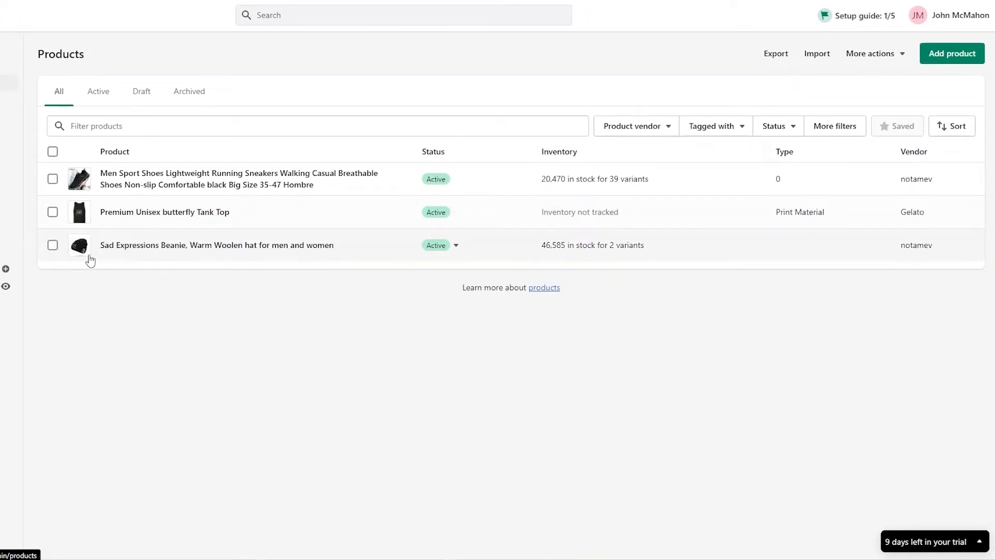
{"action": "left_click", "coordinate": [152, 246]}
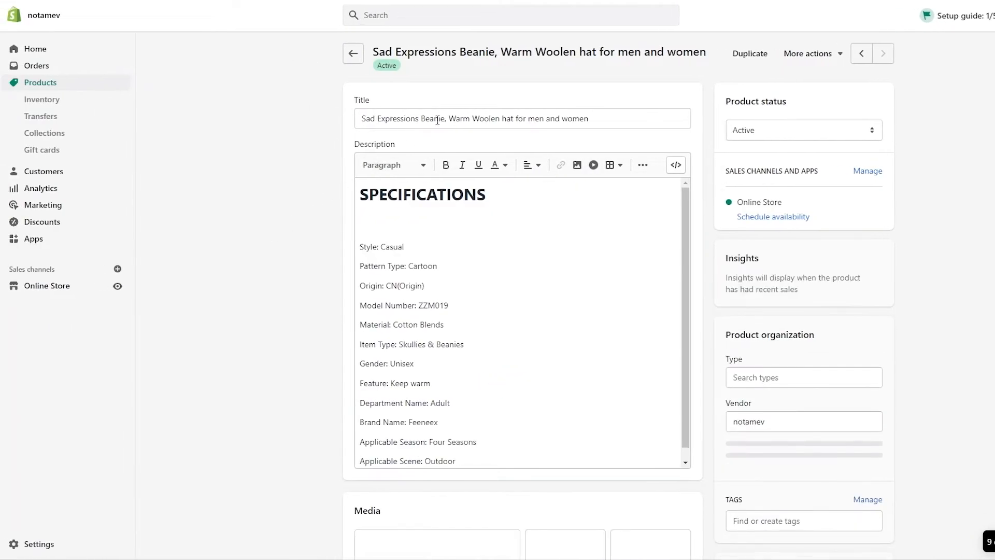
{"action": "left_click", "coordinate": [523, 111]}
Set the price of the White and Black variants to PKR 1,000, save the product and return to the product list
{"action": "scroll", "coordinate": [344, 399], "scroll_direction": "down", "scroll_amount": 15}
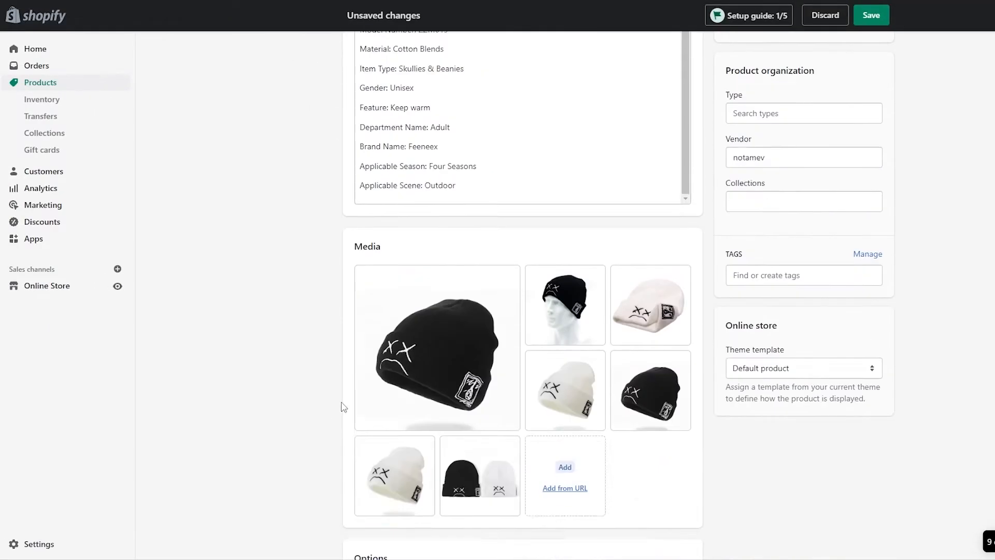
{"action": "scroll", "coordinate": [350, 403], "scroll_direction": "up", "scroll_amount": 2}
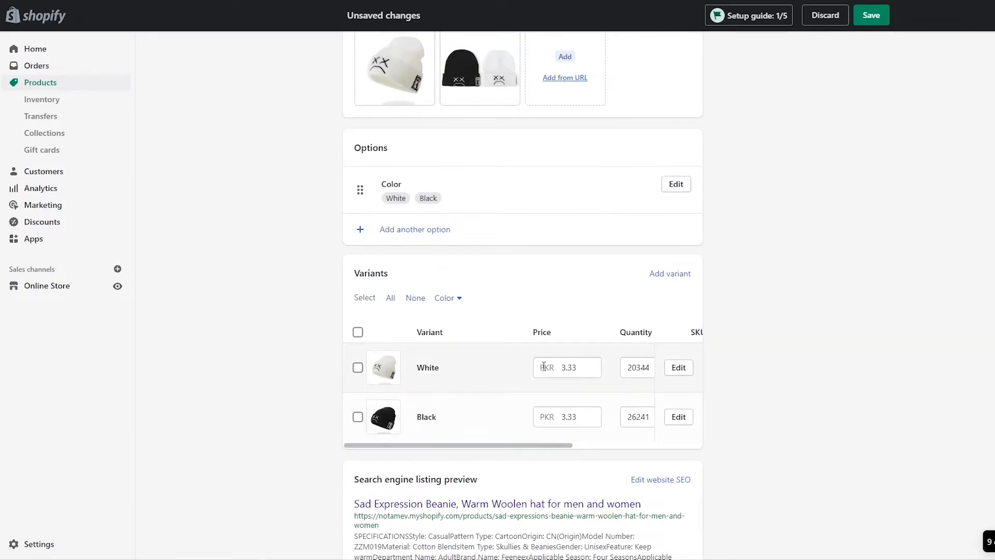
{"action": "left_click", "coordinate": [575, 367]}
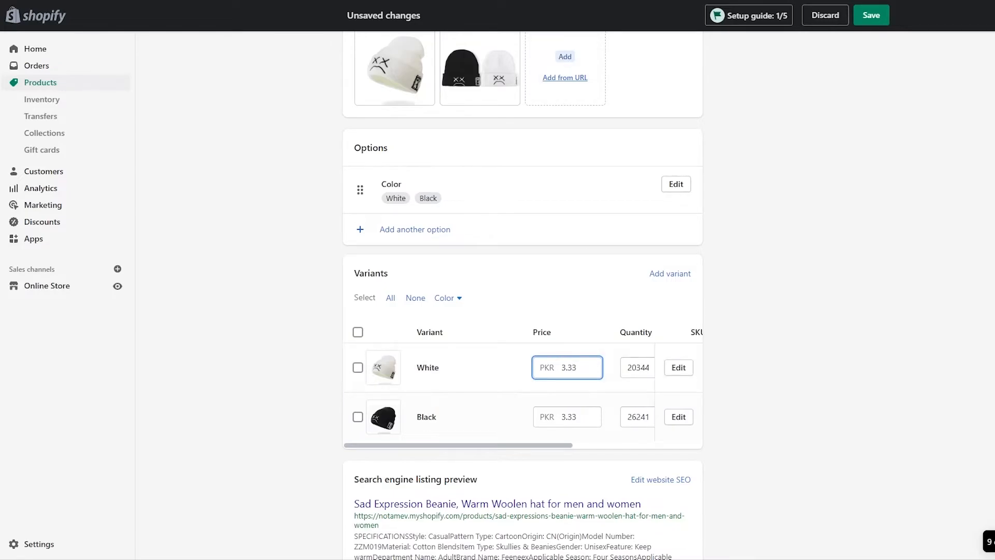
{"action": "key", "text": "ctrl+Tab"}
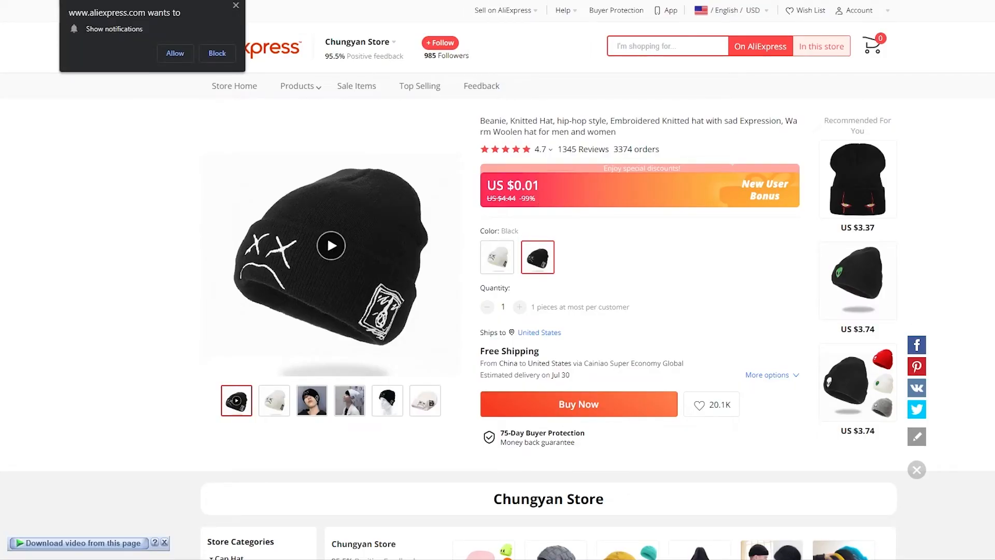
{"action": "key", "text": "ctrl+Tab"}
{"action": "key", "text": "ctrl+Tab"}
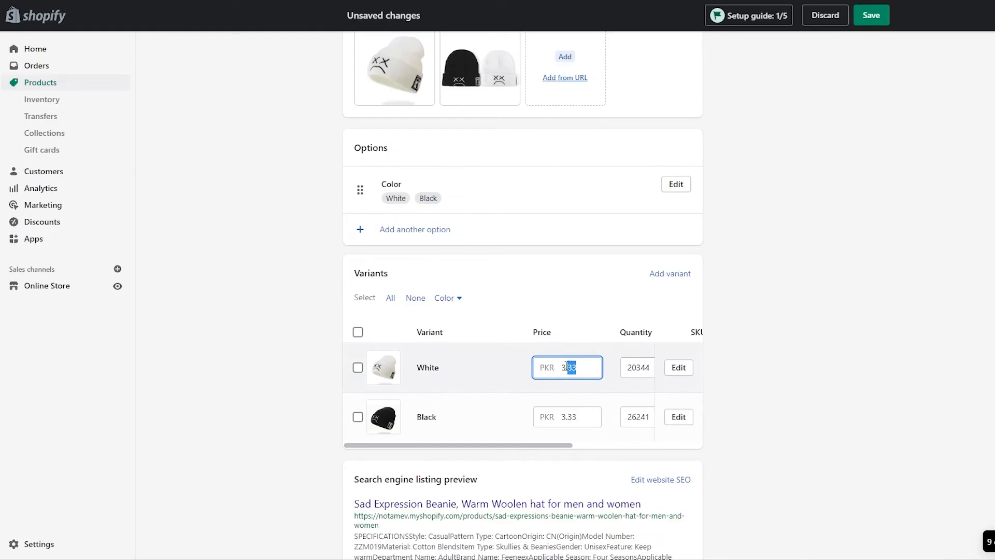
{"action": "type", "text": "1"}
{"action": "left_click_drag", "start_coordinate": [544, 455], "coordinate": [406, 450]}
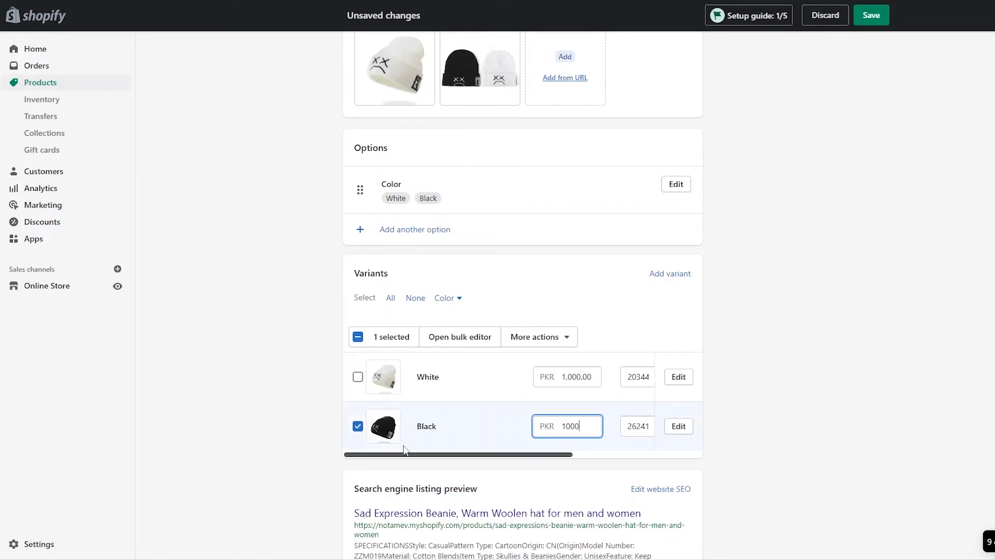
{"action": "scroll", "coordinate": [870, 413], "scroll_direction": "up", "scroll_amount": 10}
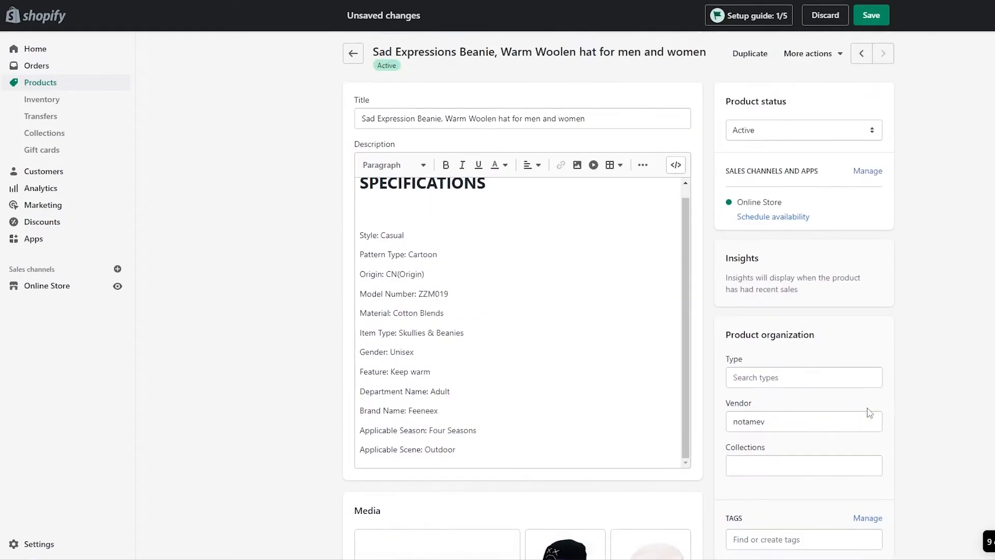
{"action": "left_click", "coordinate": [867, 15]}
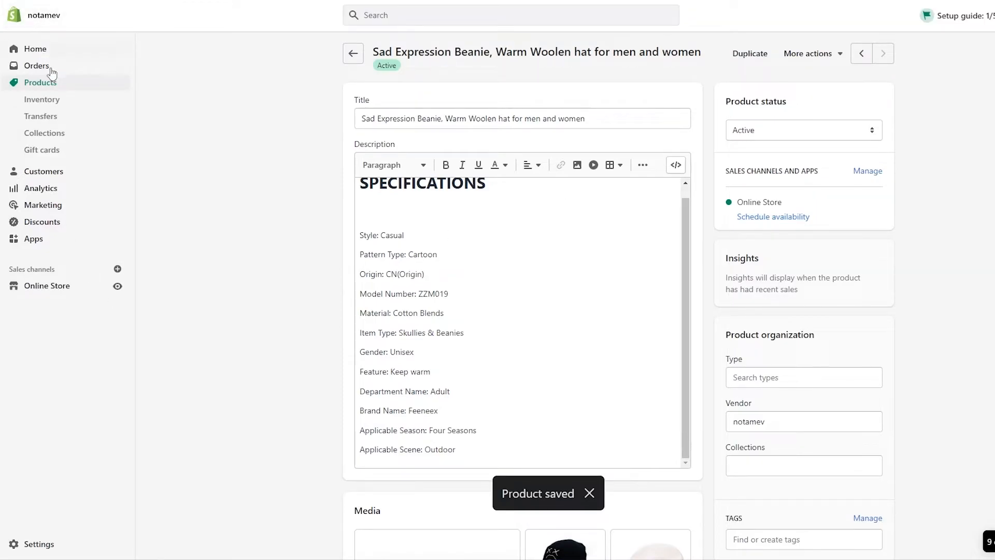
{"action": "left_click", "coordinate": [49, 85]}
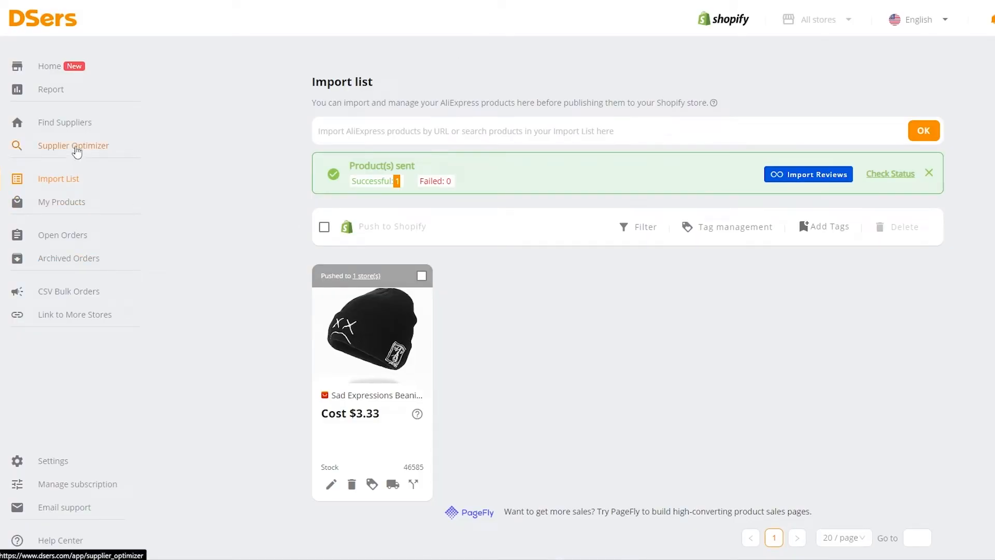
Open the Supplier Optimizer in DSers and download the beanie's main black product image from its Shopify product page
{"action": "left_click", "coordinate": [77, 151]}
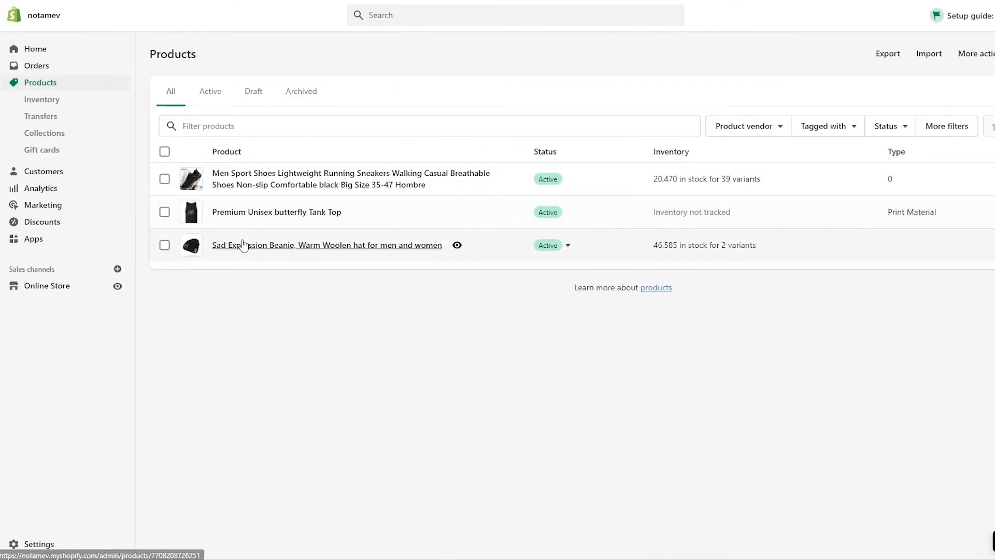
{"action": "left_click", "coordinate": [245, 244]}
{"action": "scroll", "coordinate": [494, 328], "scroll_direction": "down", "scroll_amount": 1}
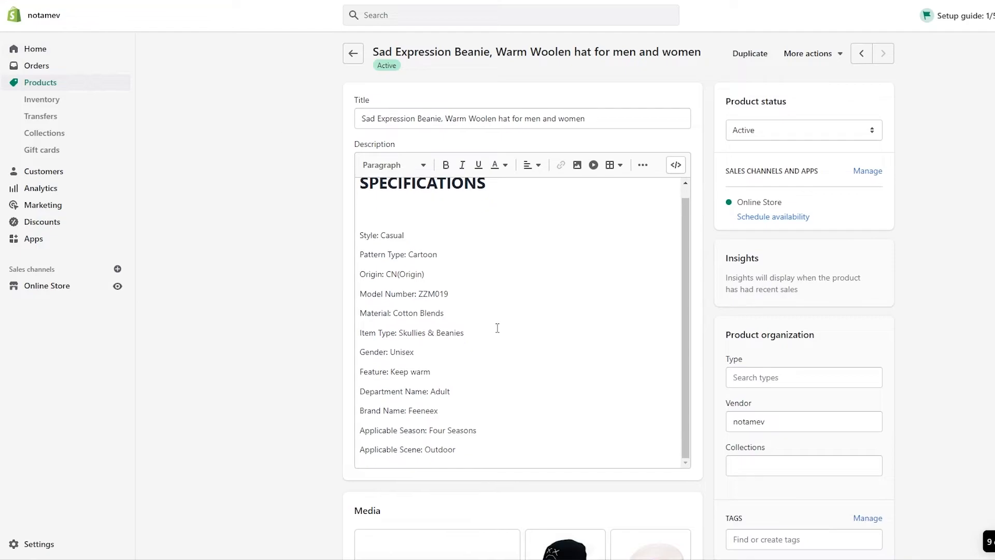
{"action": "scroll", "coordinate": [561, 431], "scroll_direction": "down", "scroll_amount": 3}
{"action": "left_click", "coordinate": [395, 460]}
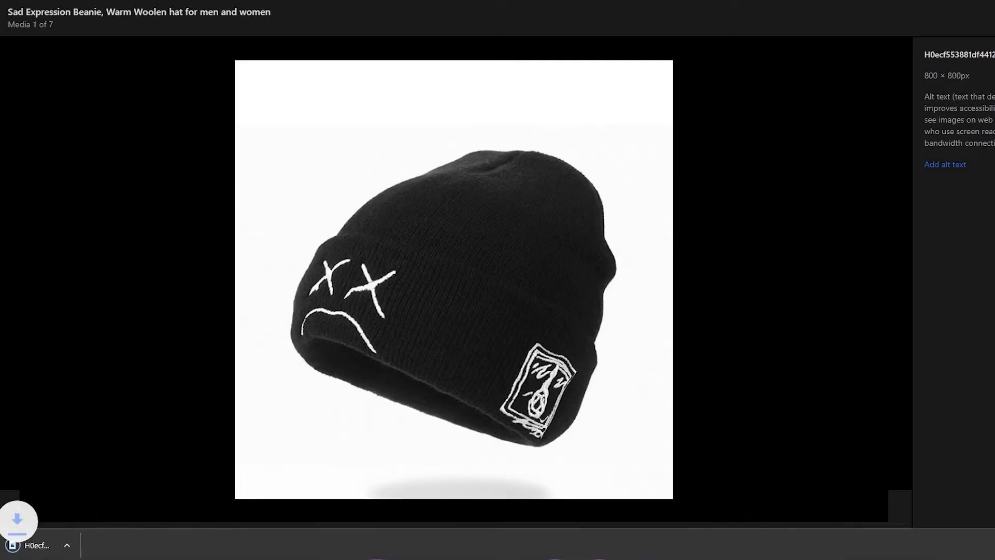
Switch to the beanie's AliExpress page, block its notifications and look through the product description and customer reviews
{"action": "key", "text": "ctrl+Tab"}
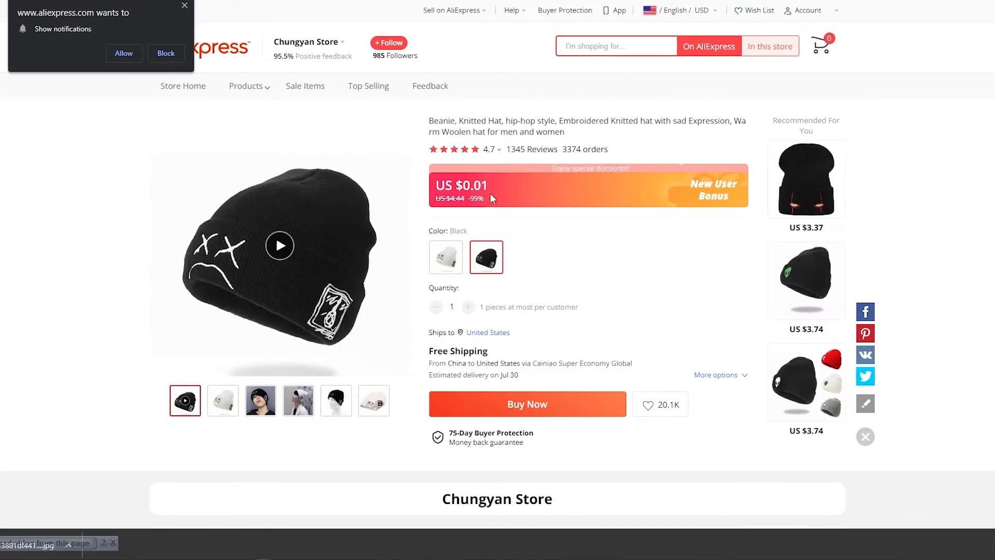
{"action": "left_click", "coordinate": [166, 52]}
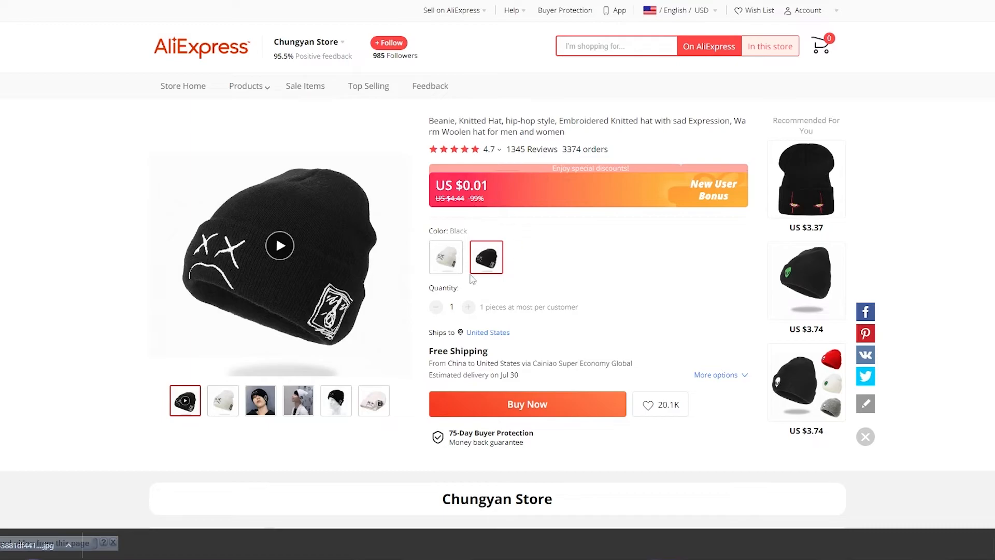
{"action": "scroll", "coordinate": [604, 248], "scroll_direction": "down", "scroll_amount": 20}
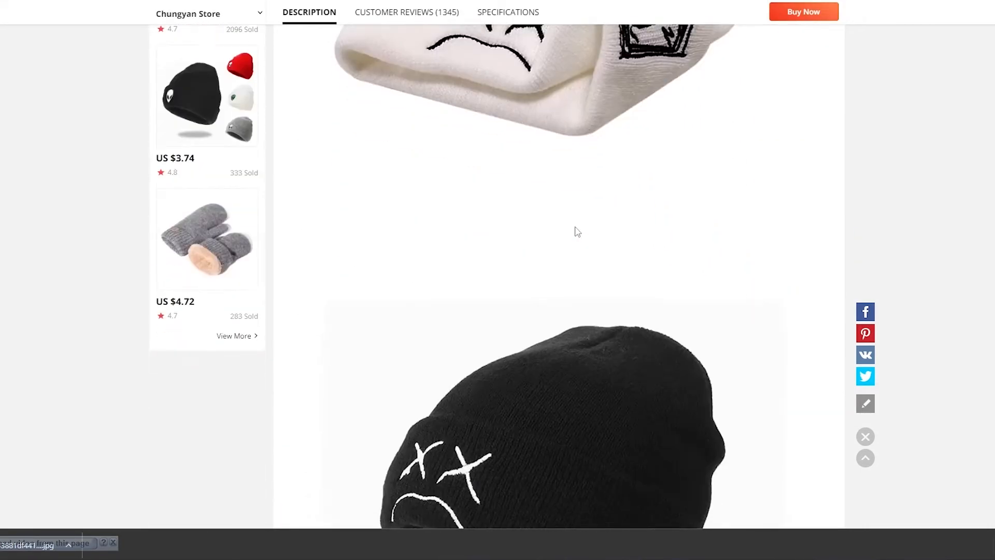
{"action": "scroll", "coordinate": [575, 227], "scroll_direction": "down", "scroll_amount": 20}
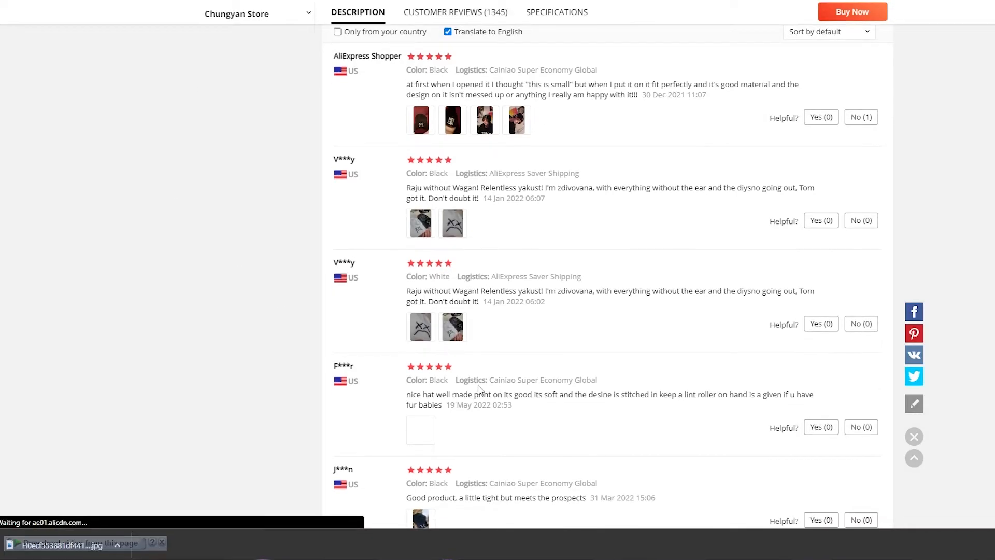
{"action": "scroll", "coordinate": [482, 415], "scroll_direction": "down", "scroll_amount": 3}
{"action": "scroll", "coordinate": [493, 446], "scroll_direction": "down", "scroll_amount": 4}
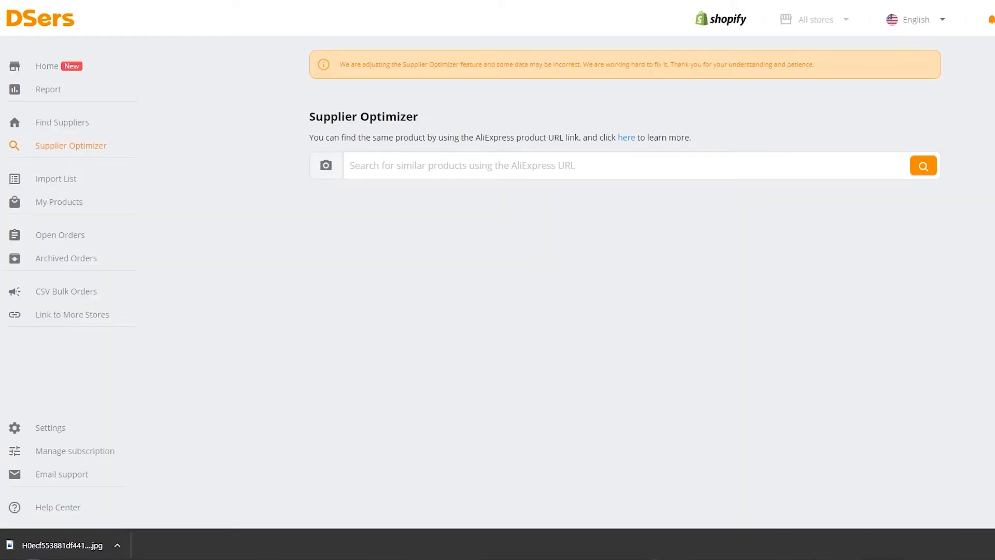
Search the DSers Supplier Optimizer for similar products using the downloaded black beanie picture and browse the listed suppliers
{"action": "left_click", "coordinate": [326, 167]}
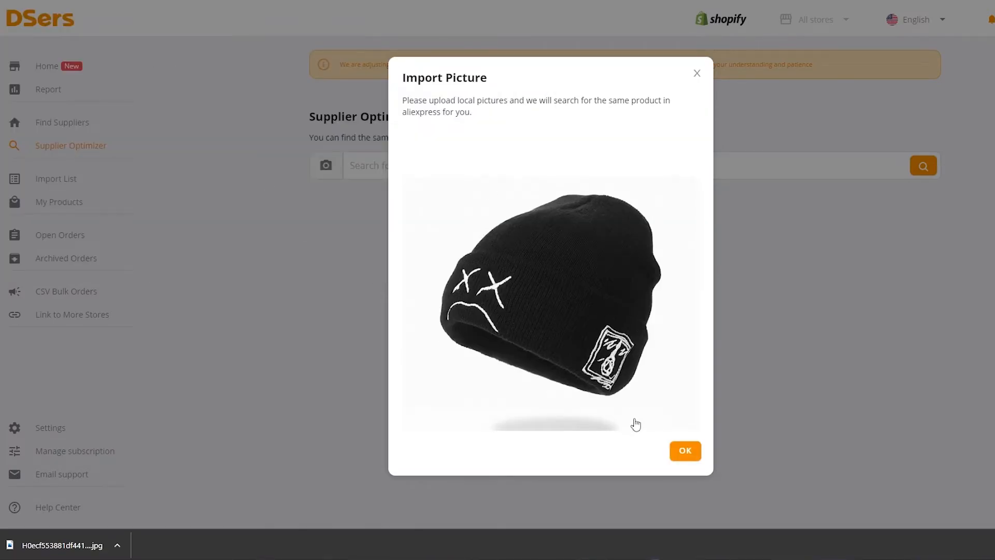
{"action": "left_click", "coordinate": [685, 451]}
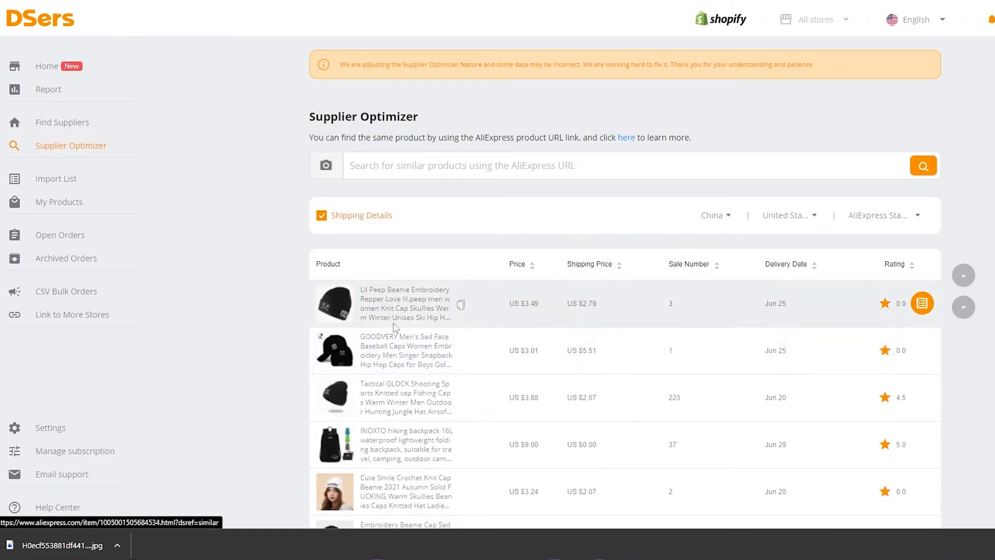
{"action": "scroll", "coordinate": [396, 425], "scroll_direction": "down", "scroll_amount": 2}
{"action": "scroll", "coordinate": [397, 425], "scroll_direction": "up", "scroll_amount": 2}
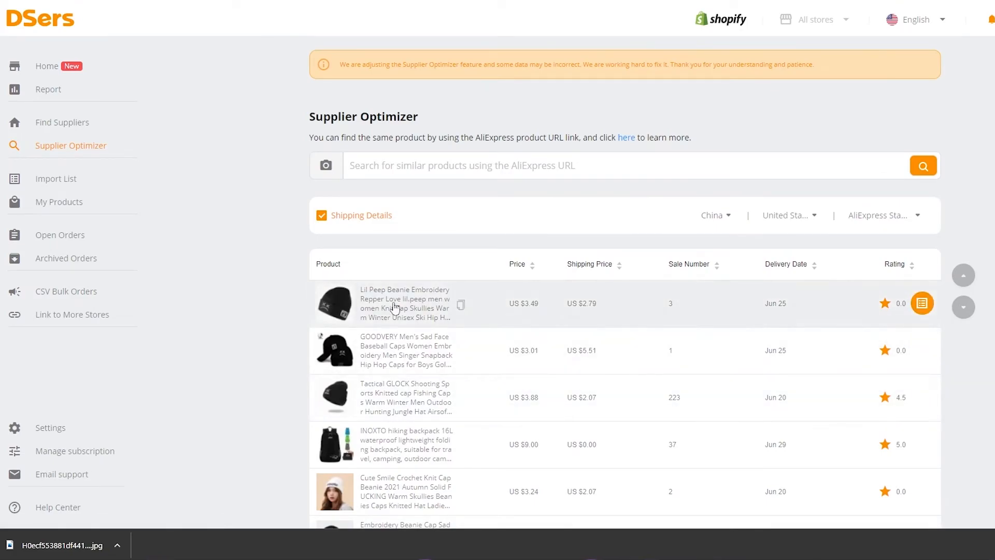
{"action": "scroll", "coordinate": [385, 308], "scroll_direction": "down", "scroll_amount": 10}
{"action": "scroll", "coordinate": [378, 349], "scroll_direction": "up", "scroll_amount": 10}
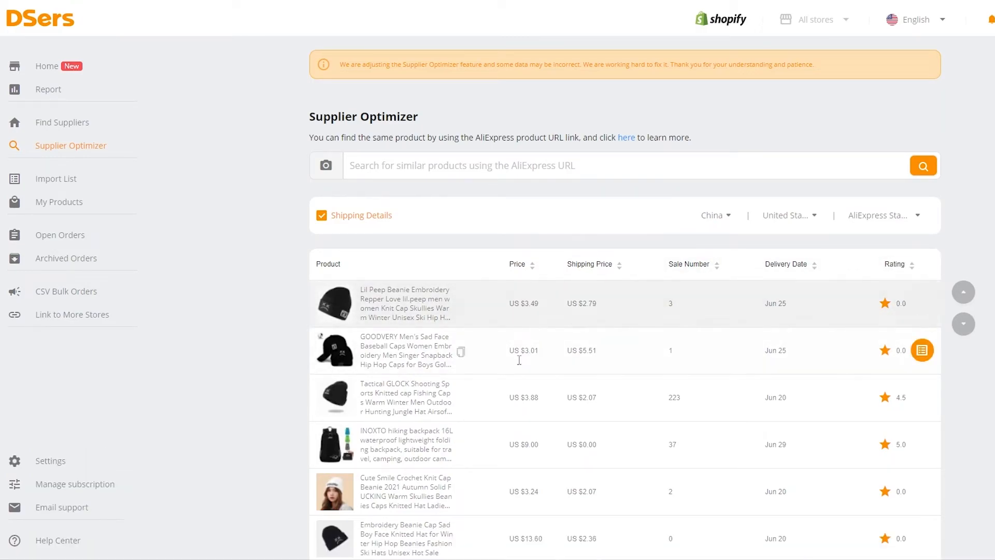
Sort the similar products by sale number from highest to lowest and look through the best-selling ones
{"action": "scroll", "coordinate": [749, 317], "scroll_direction": "down", "scroll_amount": 3}
{"action": "scroll", "coordinate": [750, 320], "scroll_direction": "up", "scroll_amount": 3}
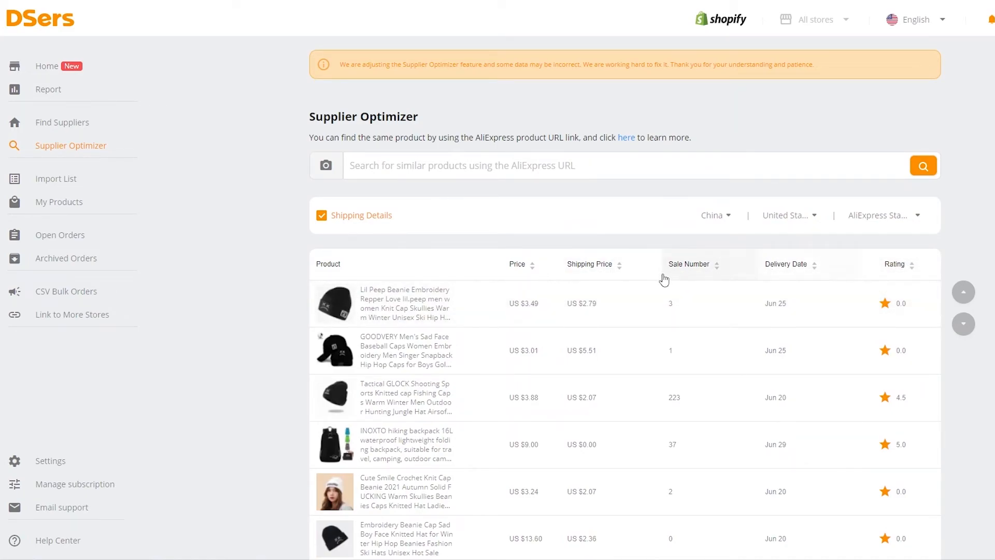
{"action": "left_click", "coordinate": [687, 265]}
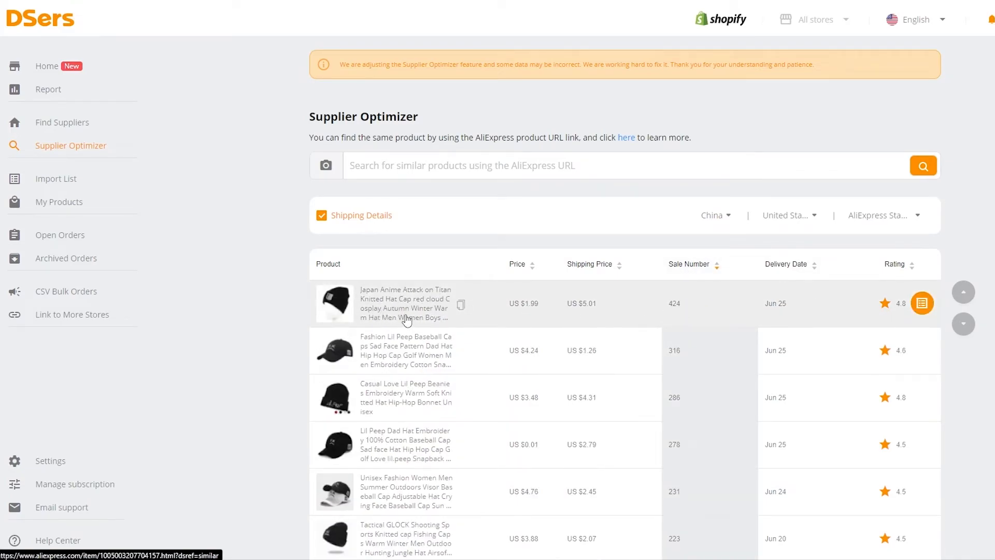
{"action": "scroll", "coordinate": [414, 317], "scroll_direction": "down", "scroll_amount": 2}
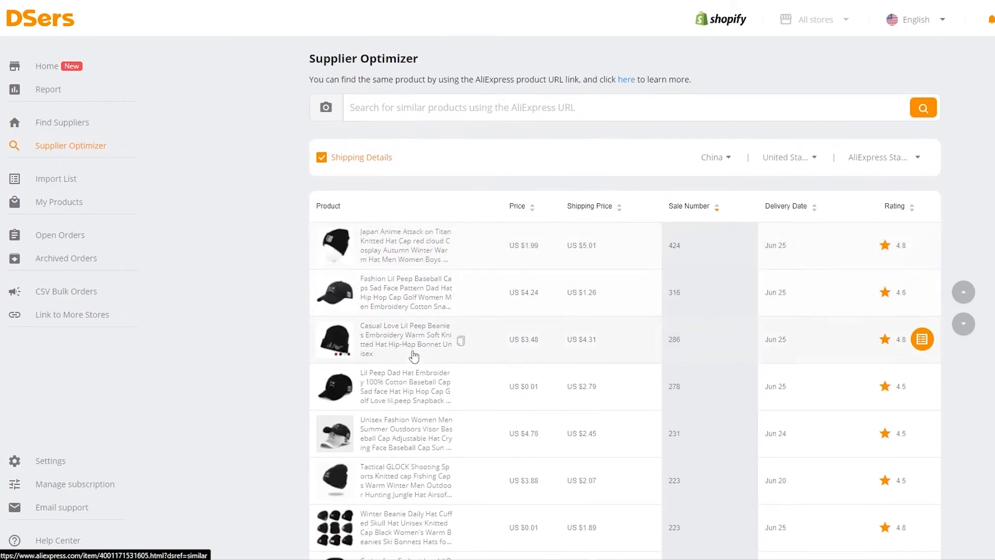
Compare the product pictures and prices of the best-selling caps and beanies among the similar products
{"action": "scroll", "coordinate": [407, 503], "scroll_direction": "down", "scroll_amount": 4}
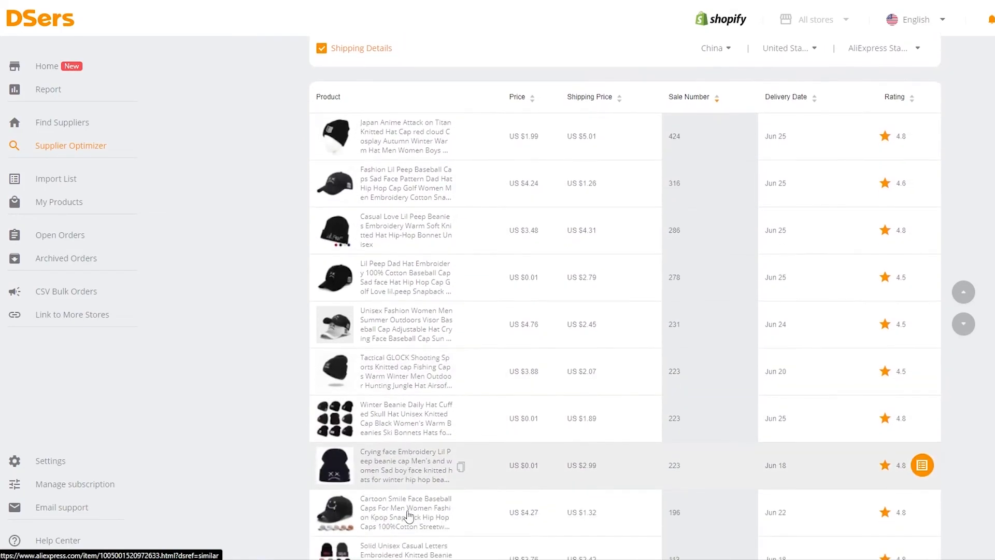
{"action": "scroll", "coordinate": [408, 513], "scroll_direction": "up", "scroll_amount": 6}
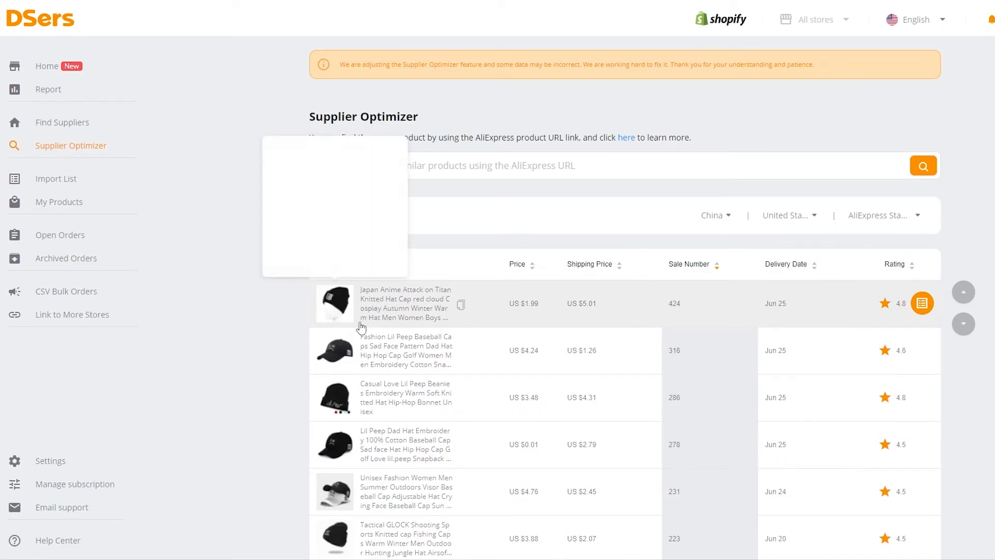
{"action": "mouse_move", "coordinate": [342, 351]}
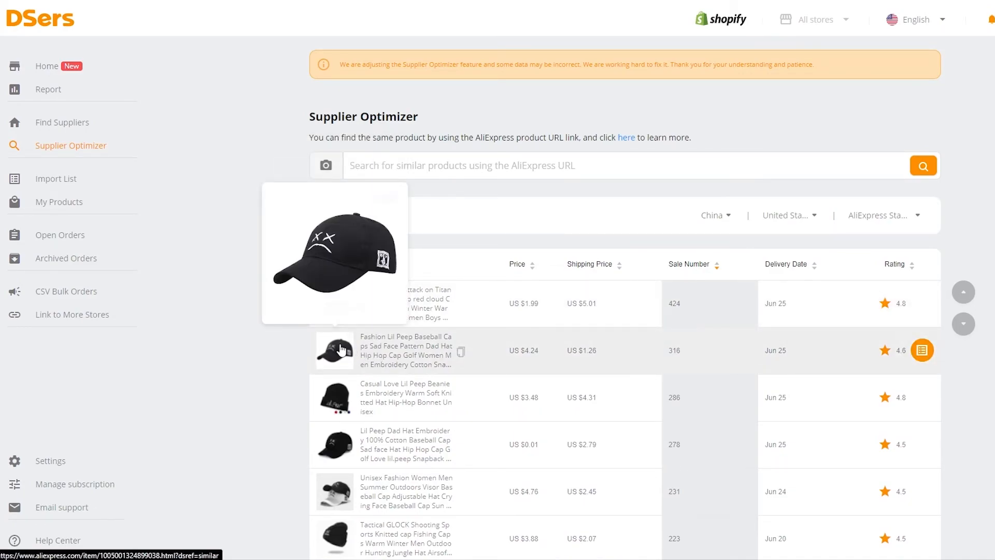
{"action": "double_click", "coordinate": [527, 350]}
{"action": "double_click", "coordinate": [531, 304]}
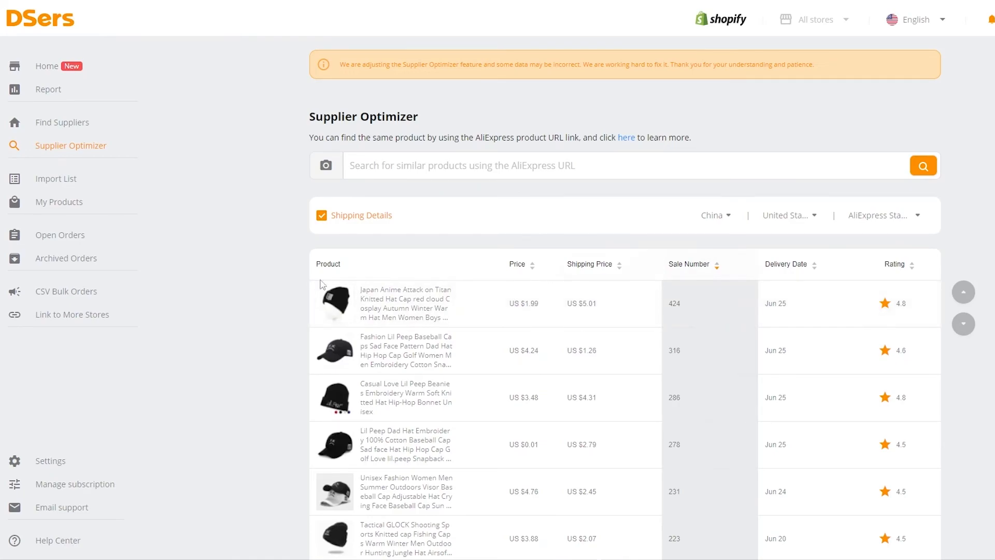
{"action": "left_click", "coordinate": [68, 178]}
{"action": "left_click", "coordinate": [511, 124]}
{"action": "type", "text": "https://www.aliexpress.com/item/1005003207704157.html?dsref=similar"}
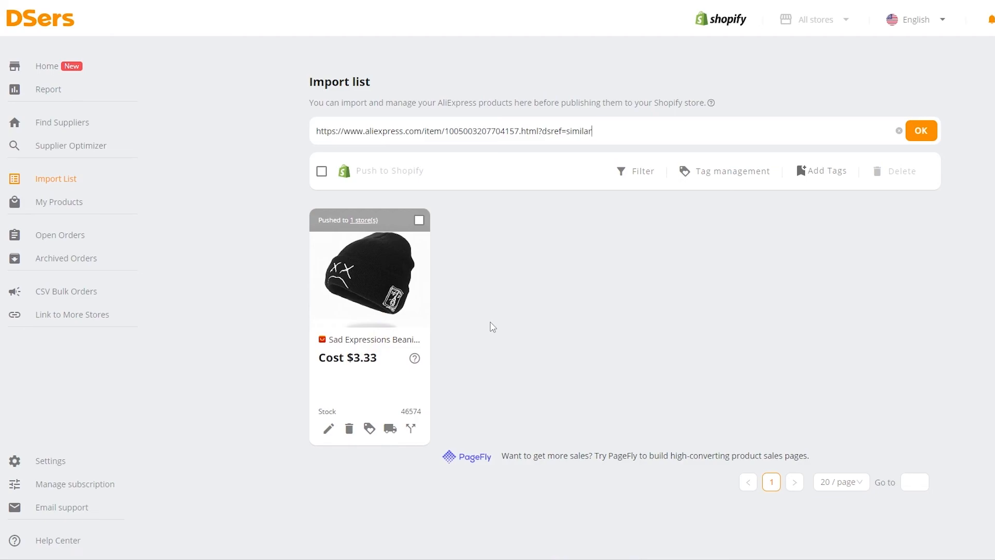
{"action": "left_click", "coordinate": [925, 130]}
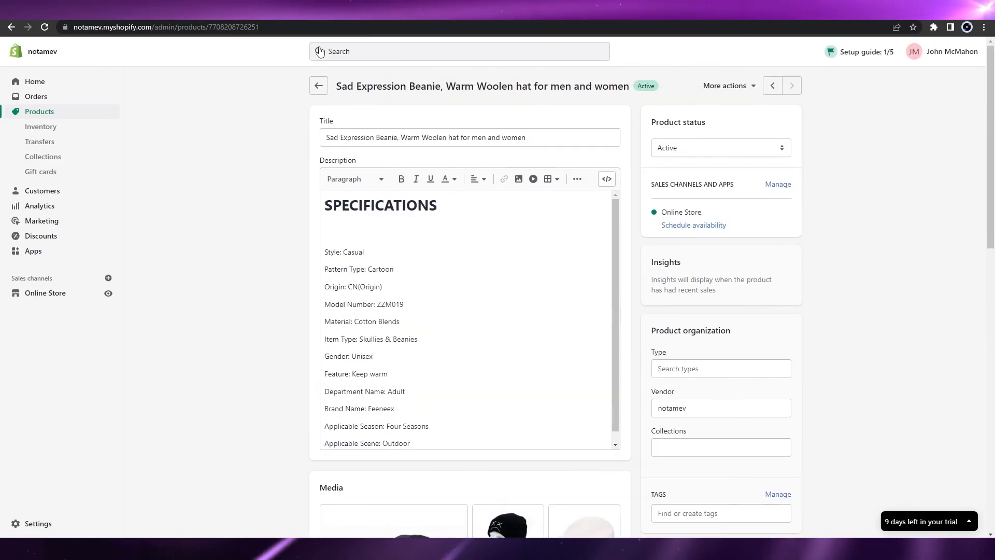
Switch to the Shopify admin and return from the beanie's product page to the list of all products
{"action": "left_click", "coordinate": [318, 86]}
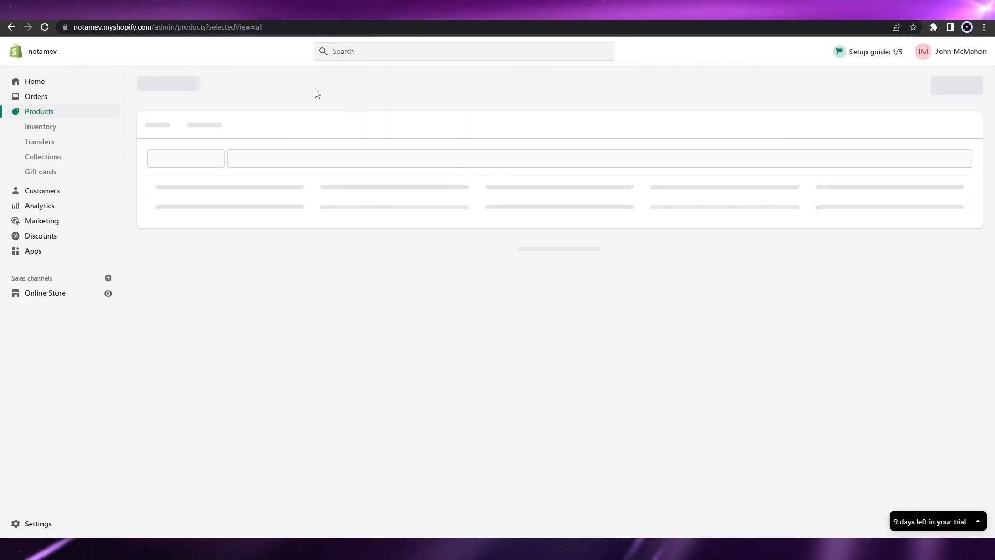